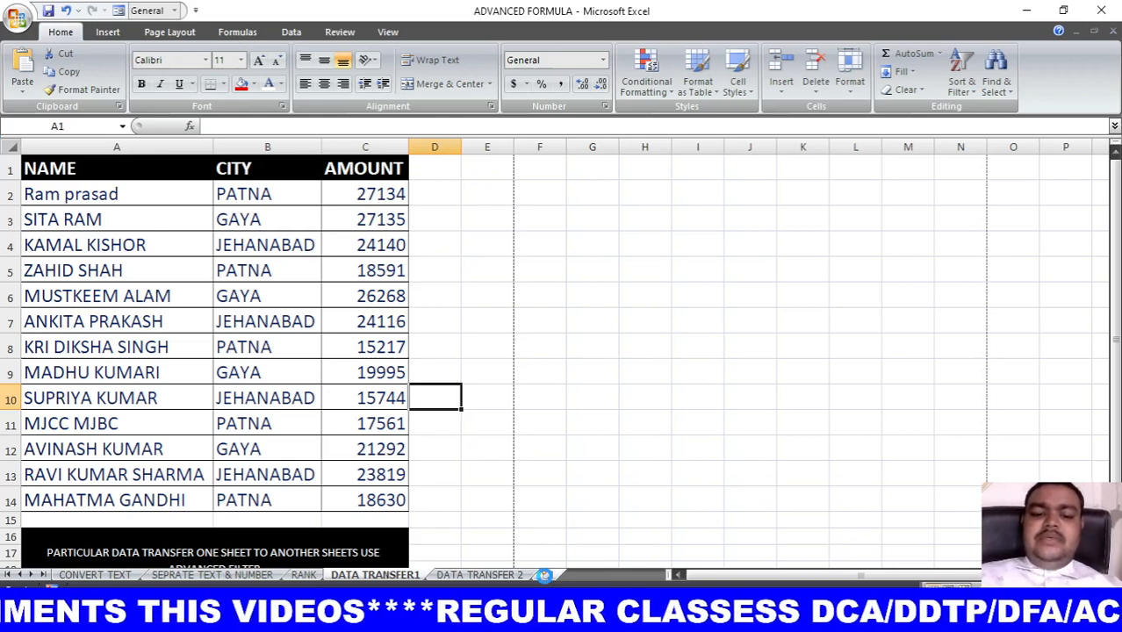
Step: Add a new worksheet after DATA TRANSFER 2 and show it in Normal view
{"action": "left_click", "coordinate": [545, 575]}
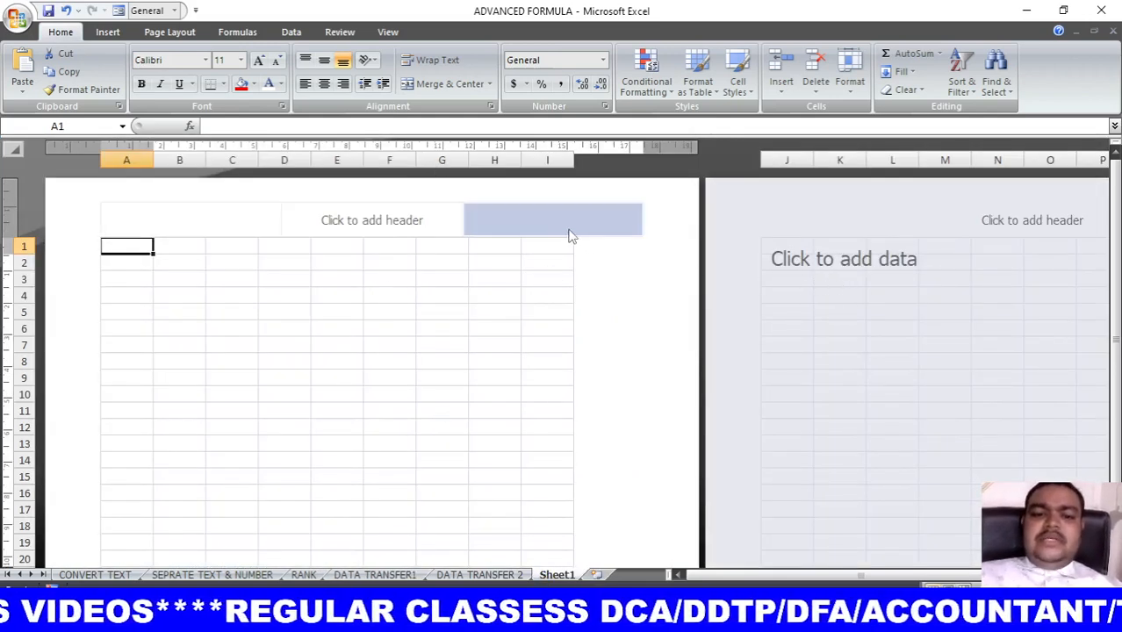
{"action": "left_click", "coordinate": [389, 32]}
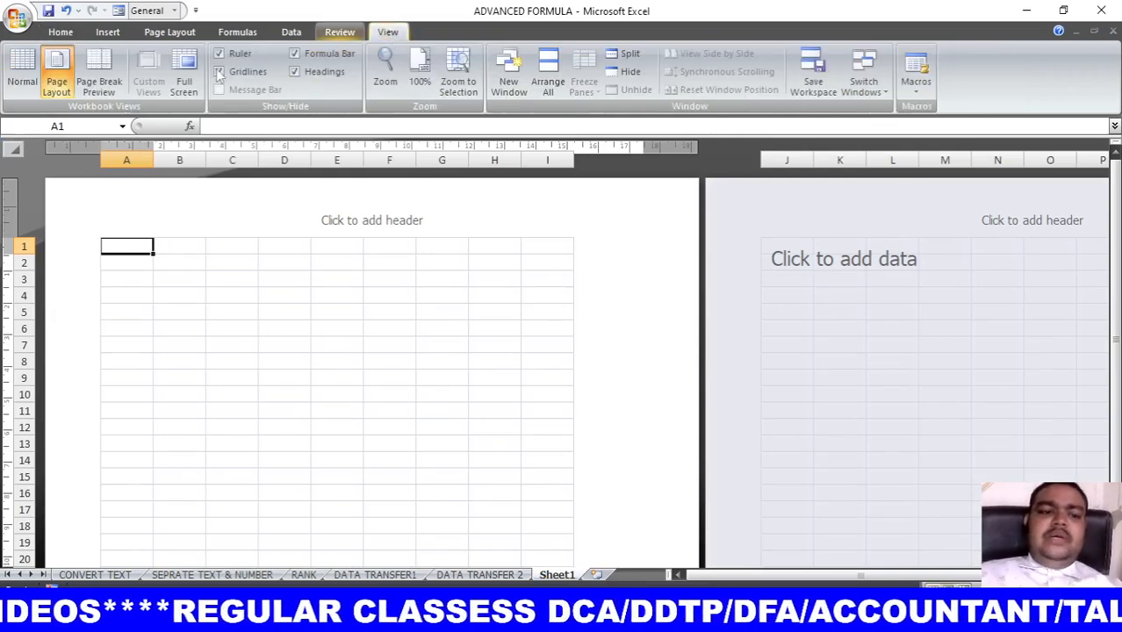
{"action": "left_click", "coordinate": [22, 72]}
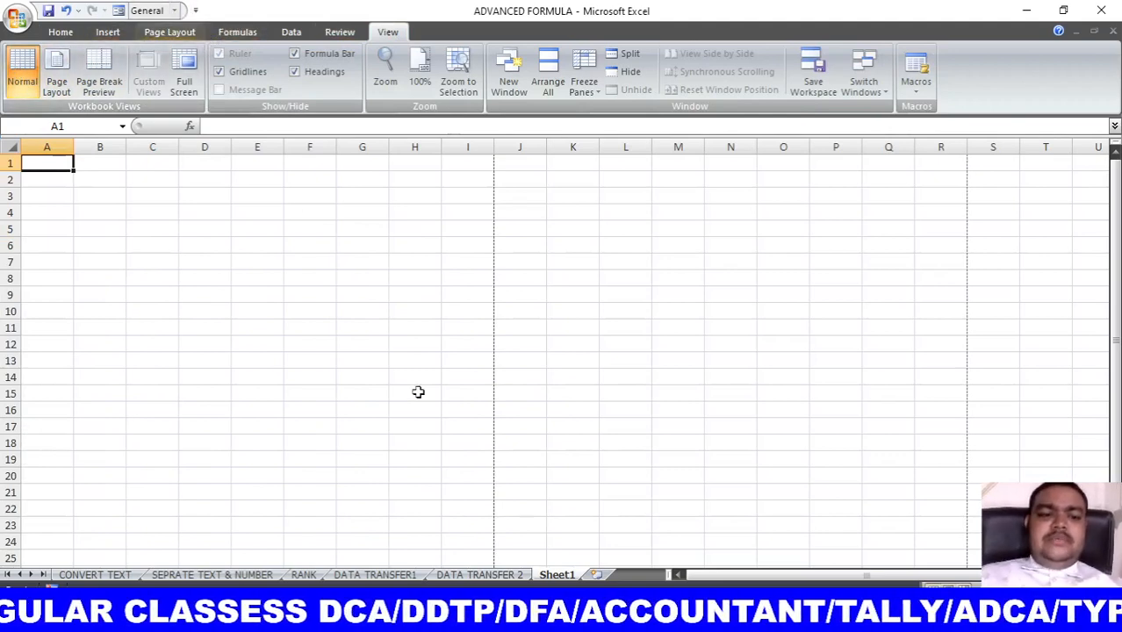
Step: Copy the CITY header and the PATNA cell below it (B1:B2) on the DATA TRANSFER1 sheet
{"action": "left_click", "coordinate": [386, 575]}
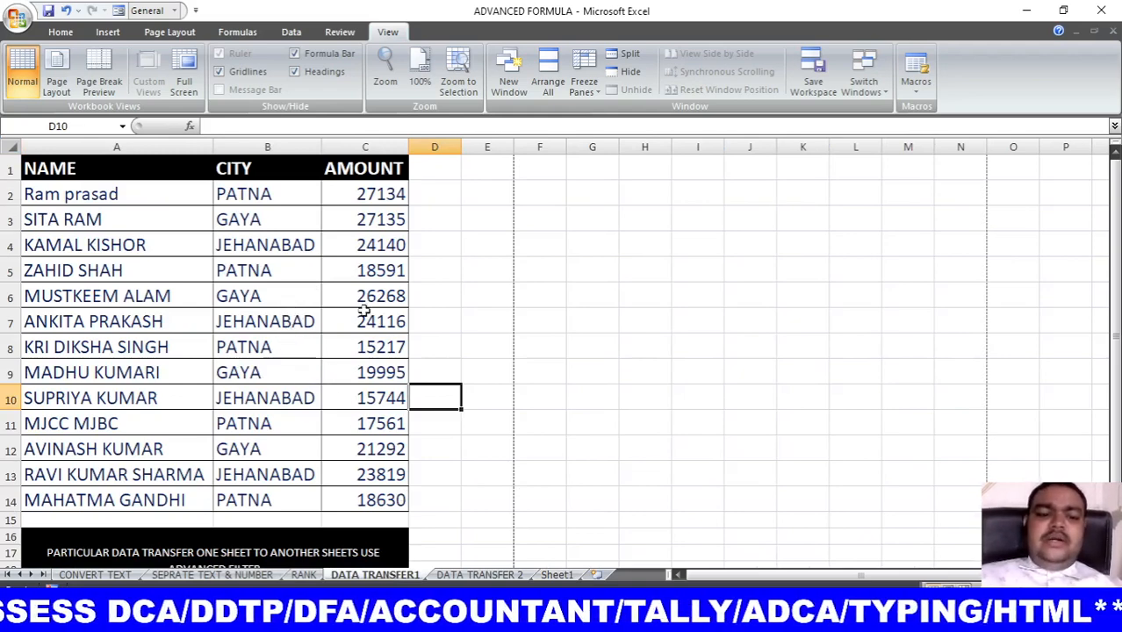
{"action": "left_click", "coordinate": [278, 171]}
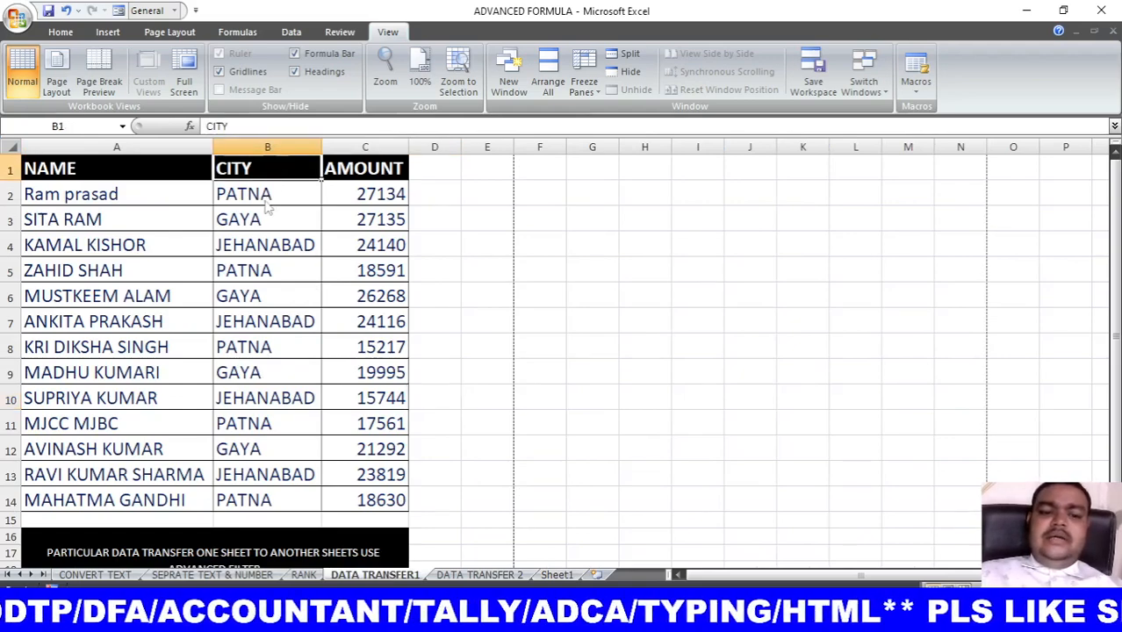
{"action": "left_click", "coordinate": [265, 198]}
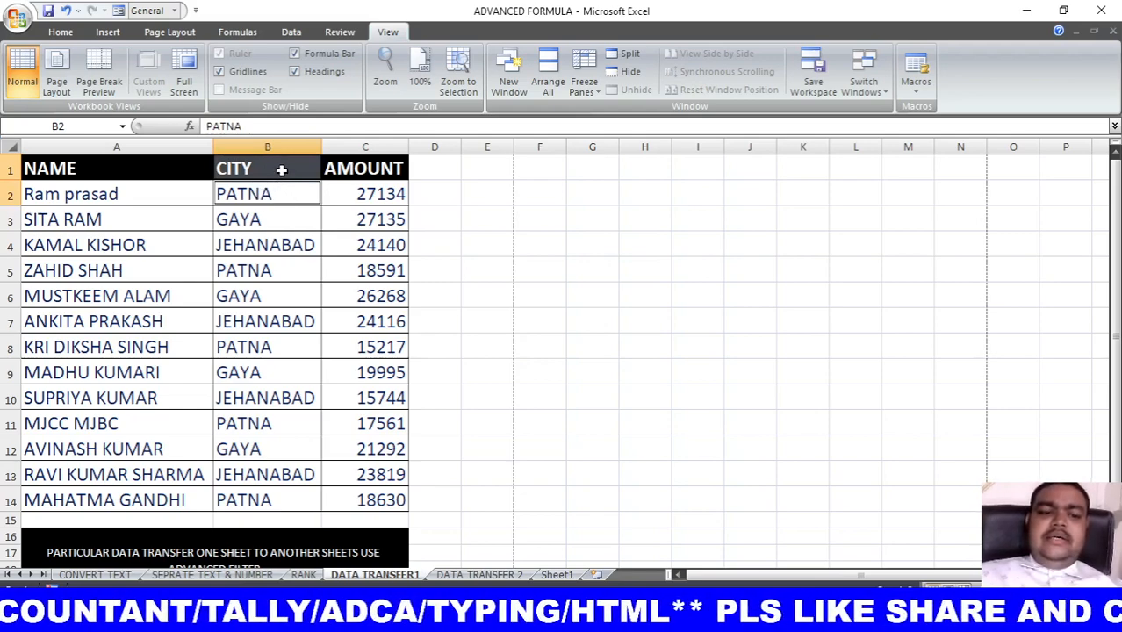
{"action": "left_click", "coordinate": [60, 31]}
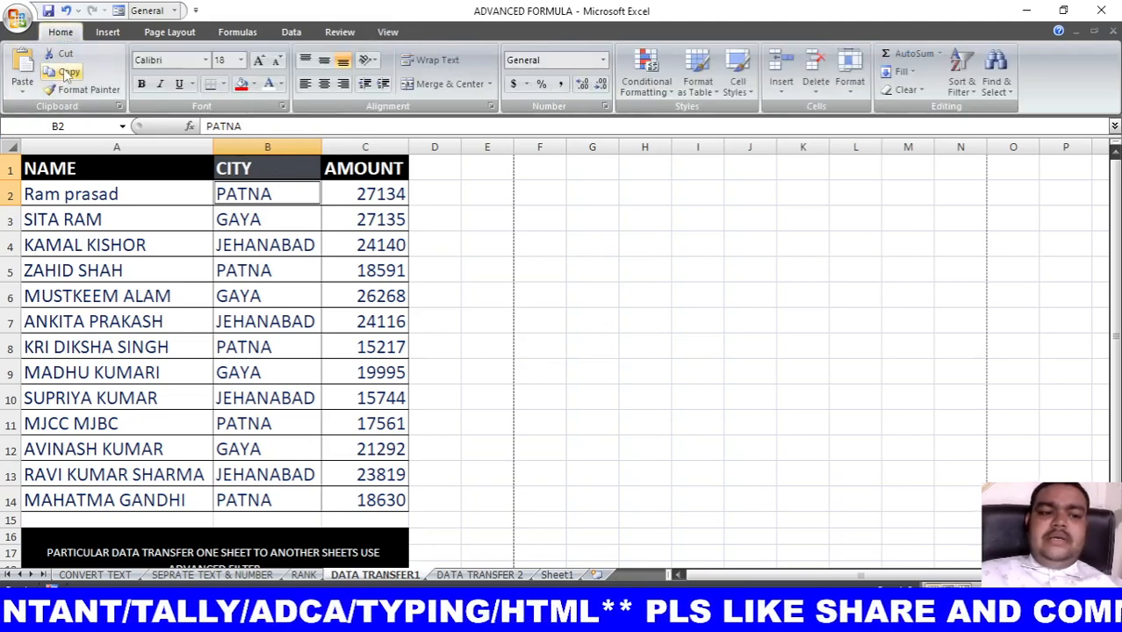
{"action": "left_click", "coordinate": [68, 72]}
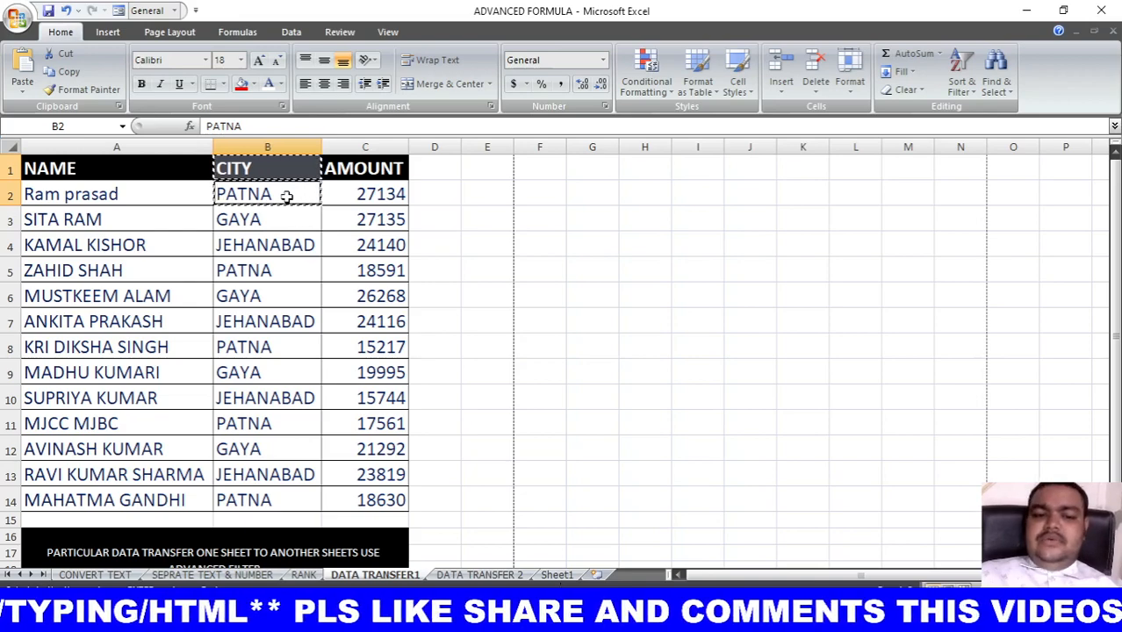
Step: Paste the copied criteria cells at D2 of Sheet1 and fit column D to its contents
{"action": "left_click", "coordinate": [557, 575]}
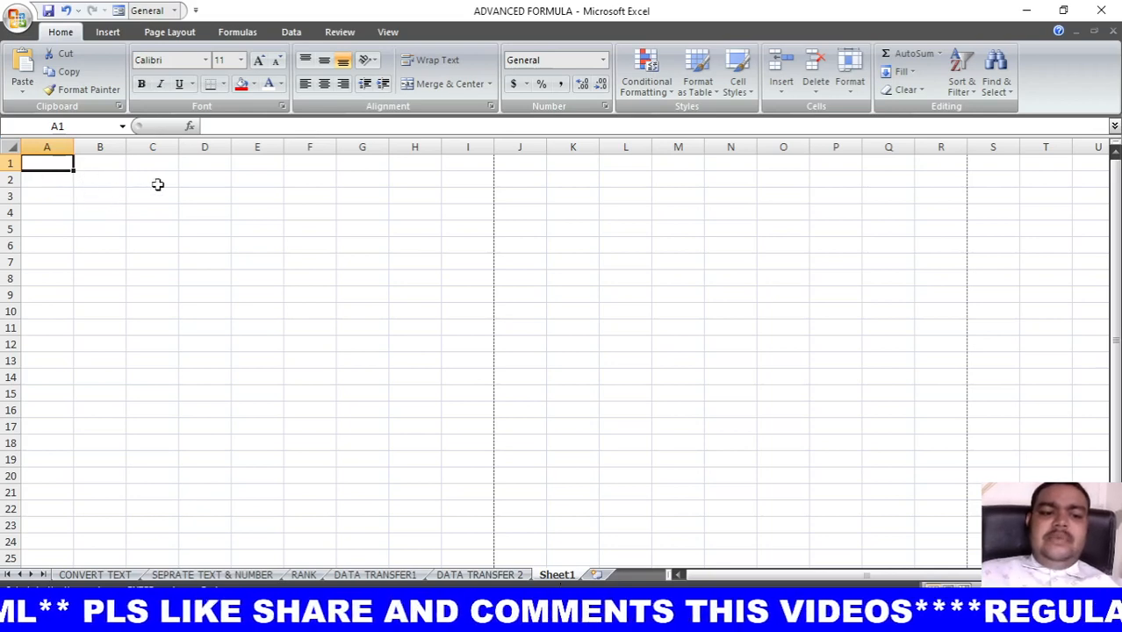
{"action": "left_click", "coordinate": [195, 181]}
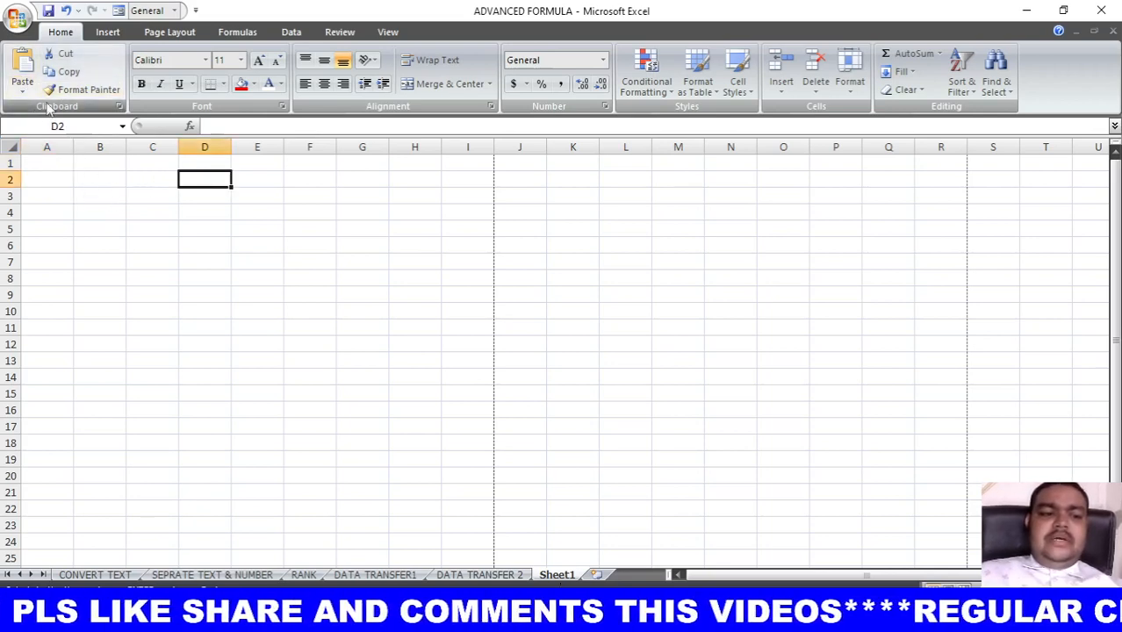
{"action": "left_click", "coordinate": [24, 64]}
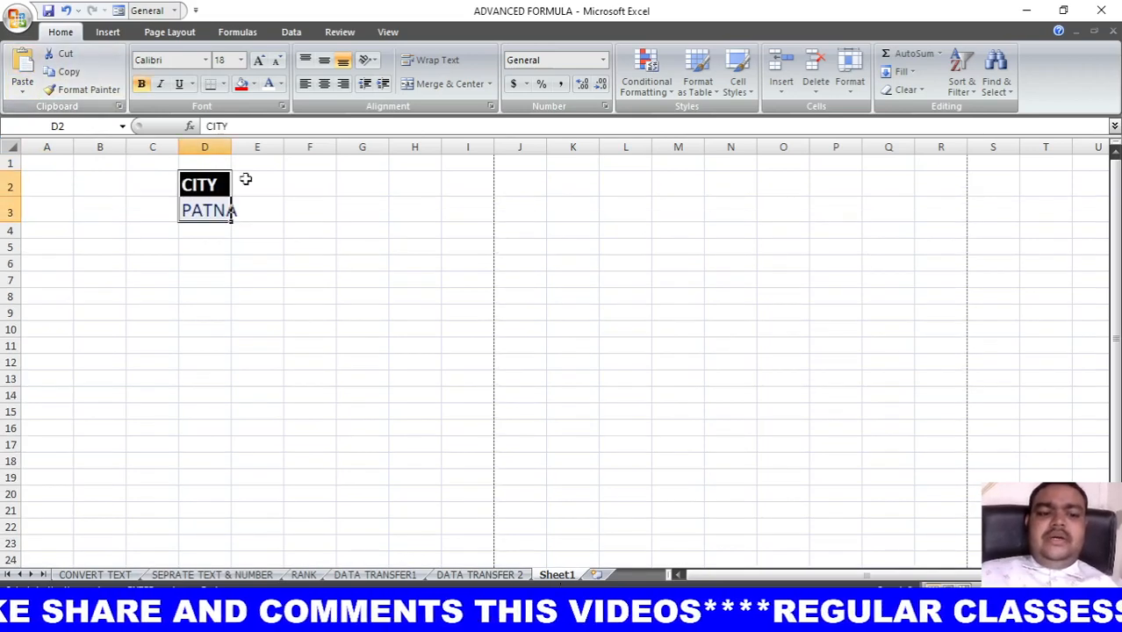
{"action": "double_click", "coordinate": [230, 146]}
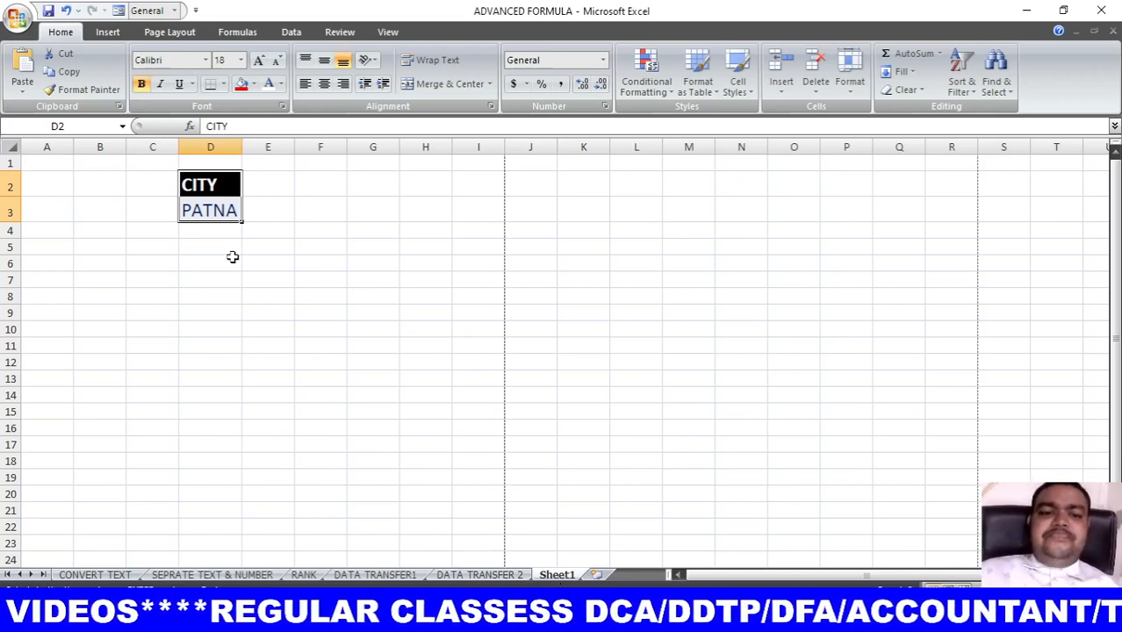
Step: Start an Advanced Filter on Sheet1 that copies to another location, with DATA TRANSFER1 A1:C14 as the list range
{"action": "left_click", "coordinate": [290, 33]}
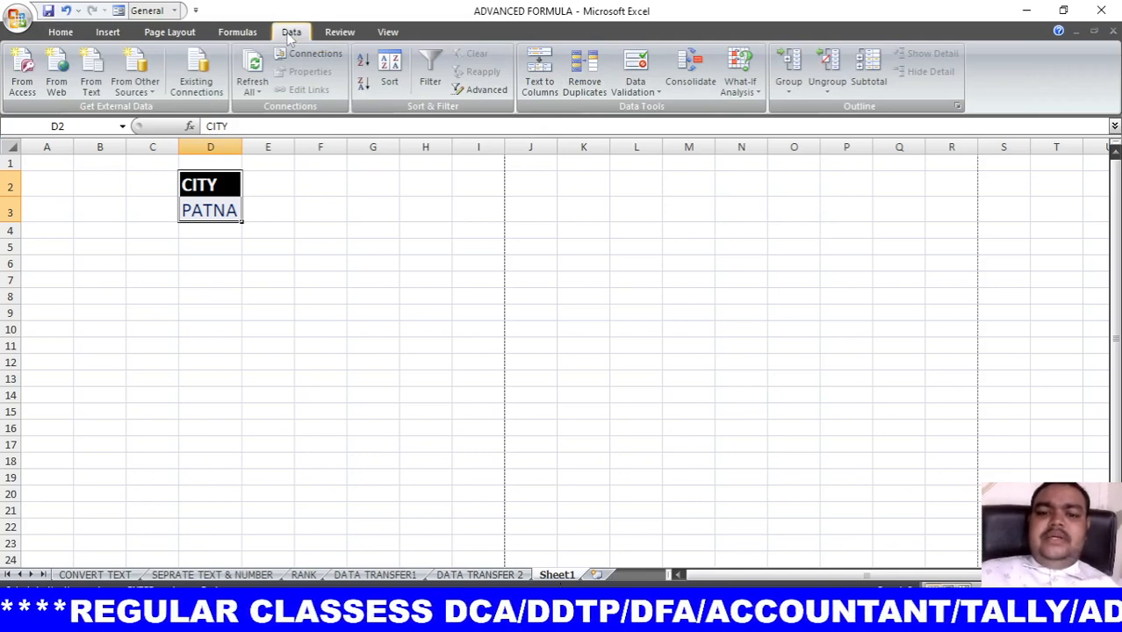
{"action": "left_click", "coordinate": [484, 90]}
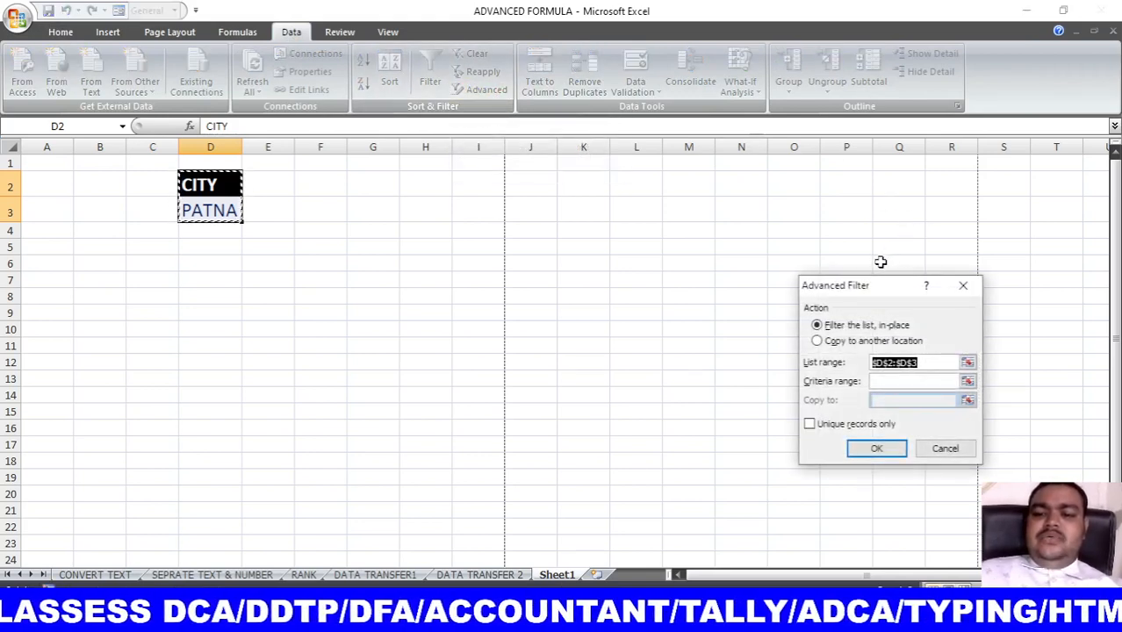
{"action": "left_click_drag", "start_coordinate": [876, 289], "coordinate": [614, 166]}
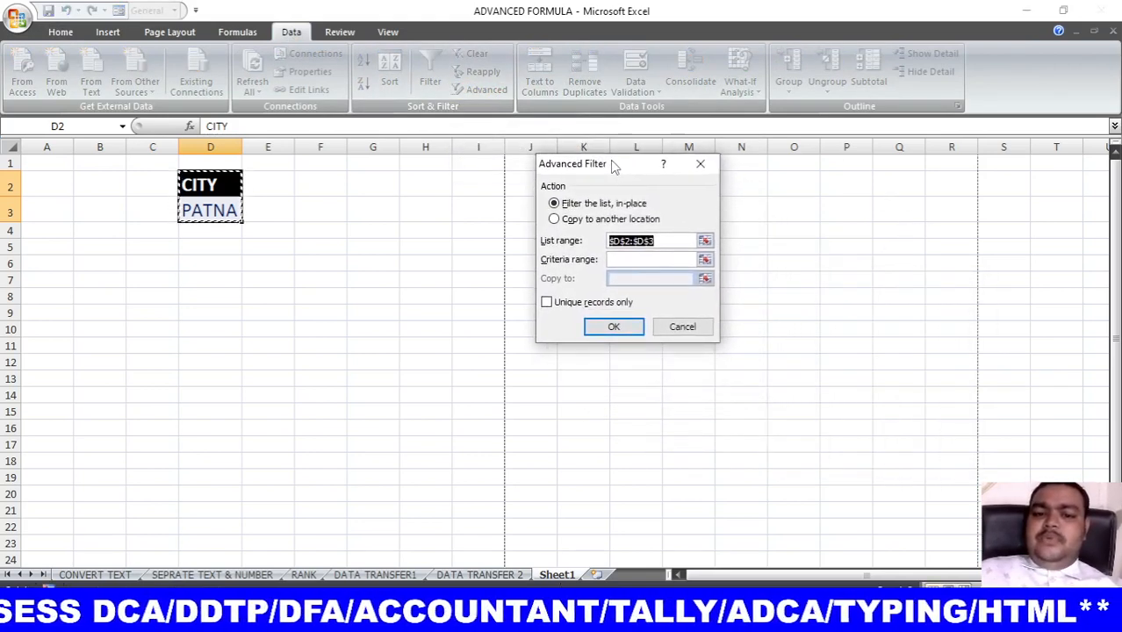
{"action": "left_click", "coordinate": [559, 222]}
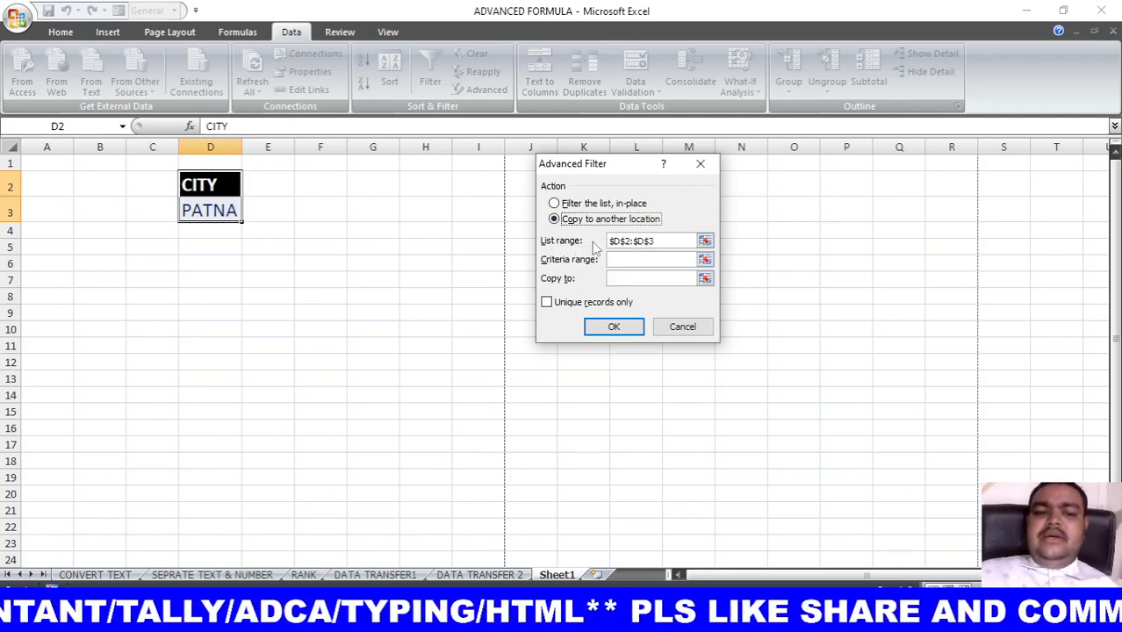
{"action": "left_click", "coordinate": [705, 241]}
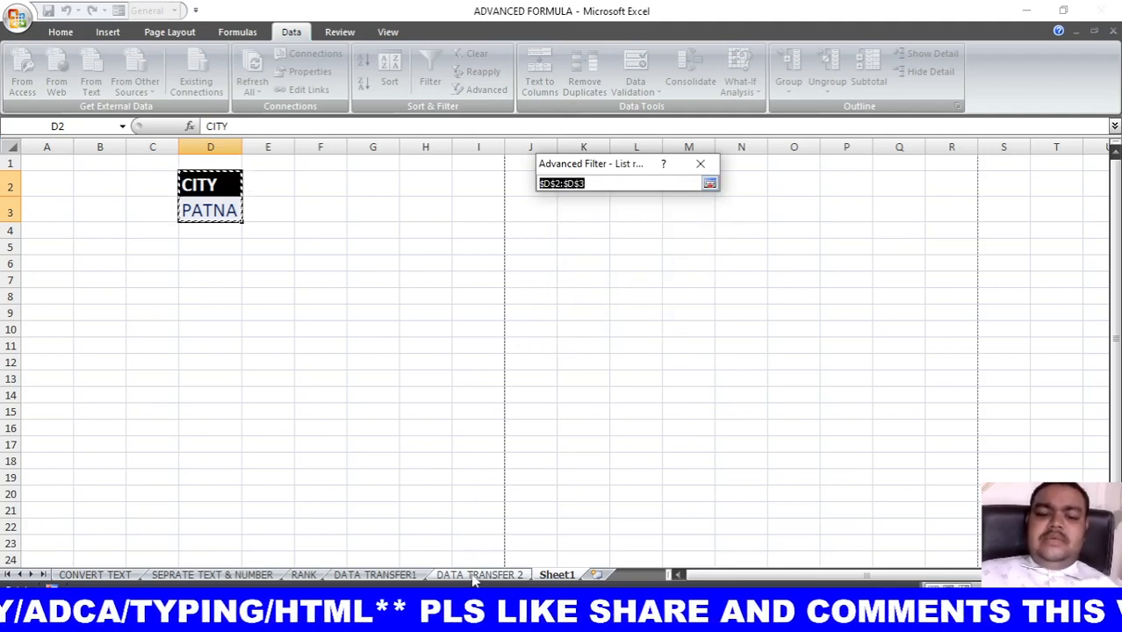
{"action": "left_click", "coordinate": [392, 577]}
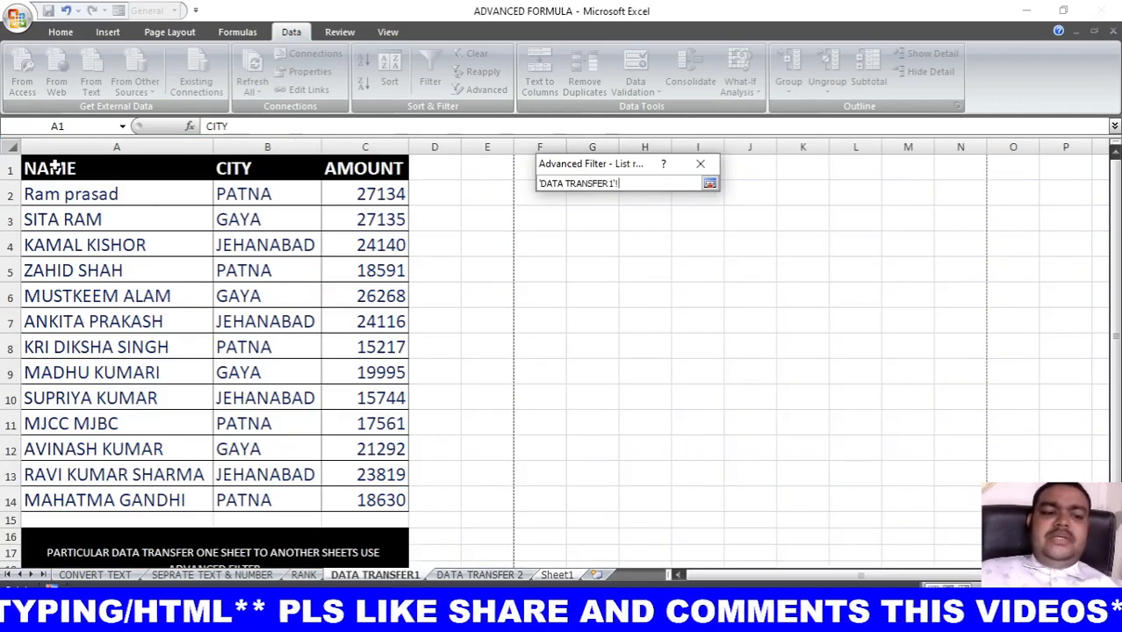
{"action": "left_click_drag", "start_coordinate": [55, 168], "coordinate": [377, 495]}
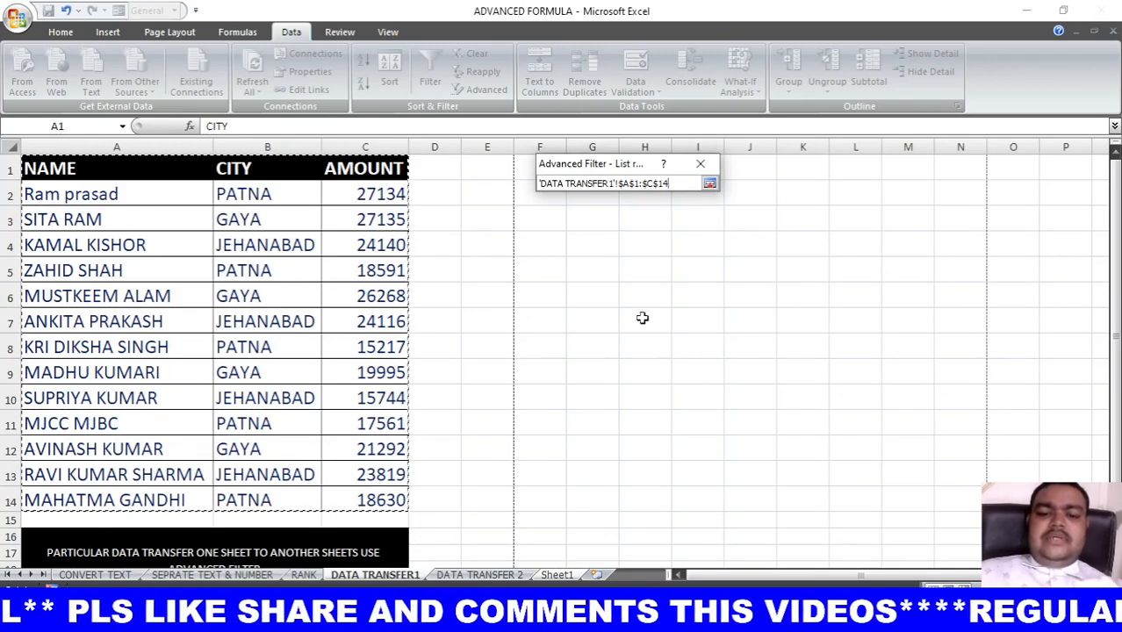
{"action": "left_click", "coordinate": [704, 190]}
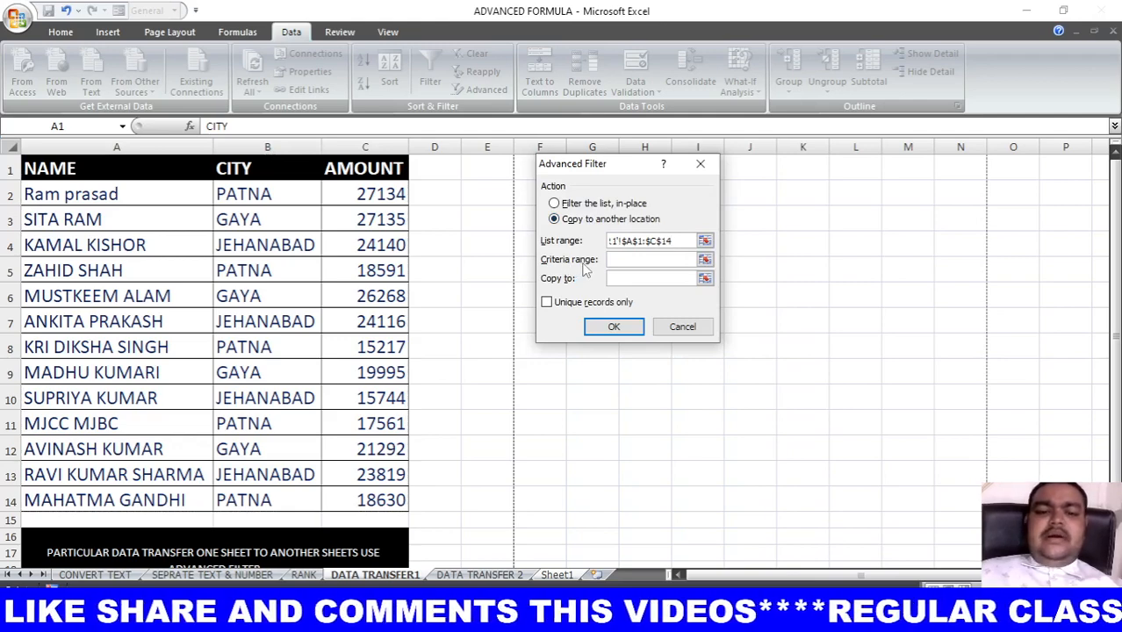
Step: Set the criteria range to Sheet1 D2:D3 and the copy destination to B4, and run the Advanced Filter
{"action": "left_click", "coordinate": [627, 265]}
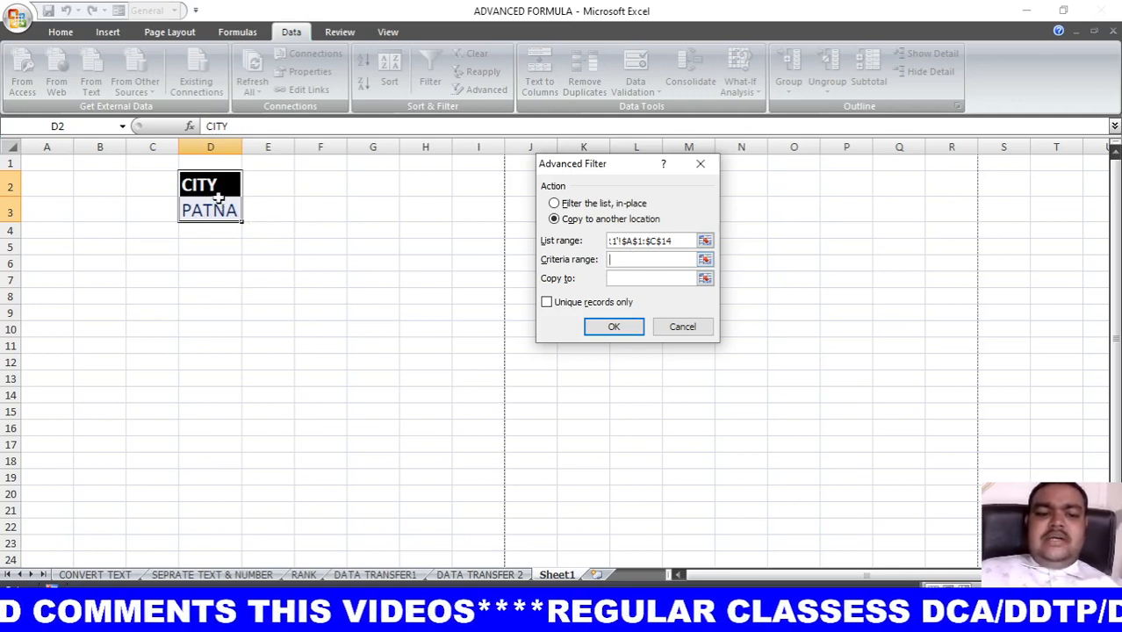
{"action": "left_click_drag", "start_coordinate": [216, 186], "coordinate": [216, 208]}
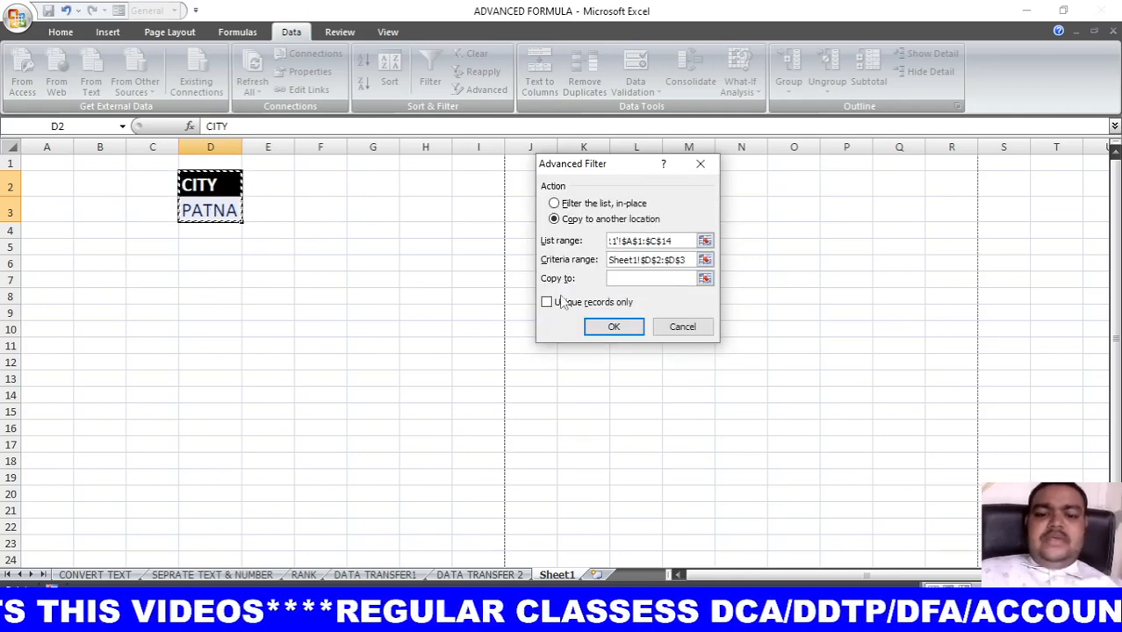
{"action": "left_click", "coordinate": [647, 279]}
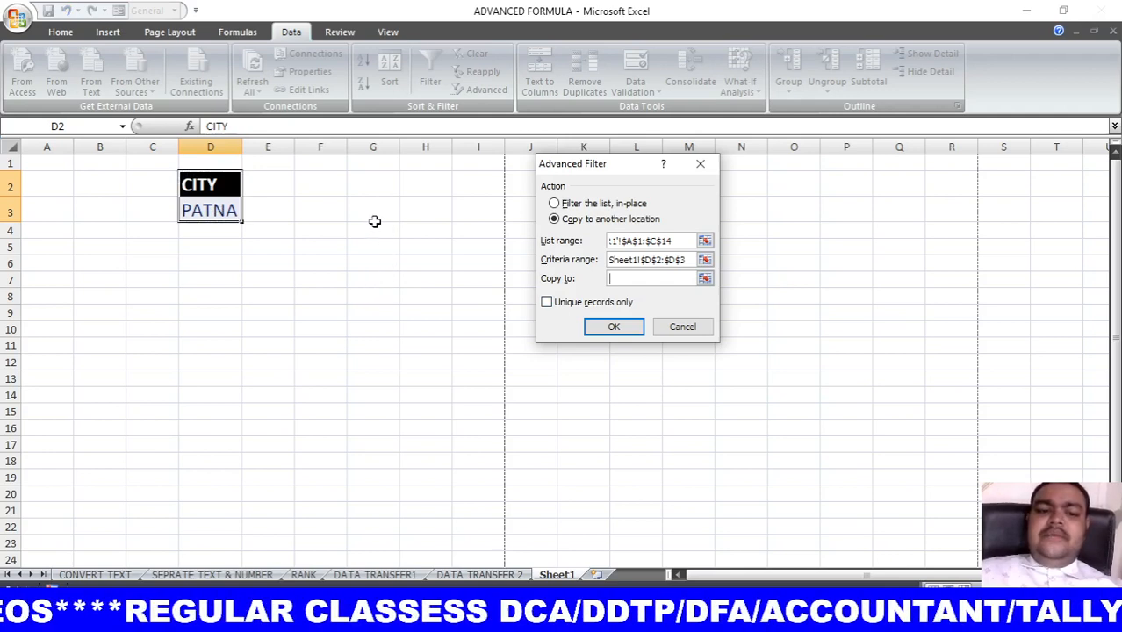
{"action": "left_click", "coordinate": [103, 234]}
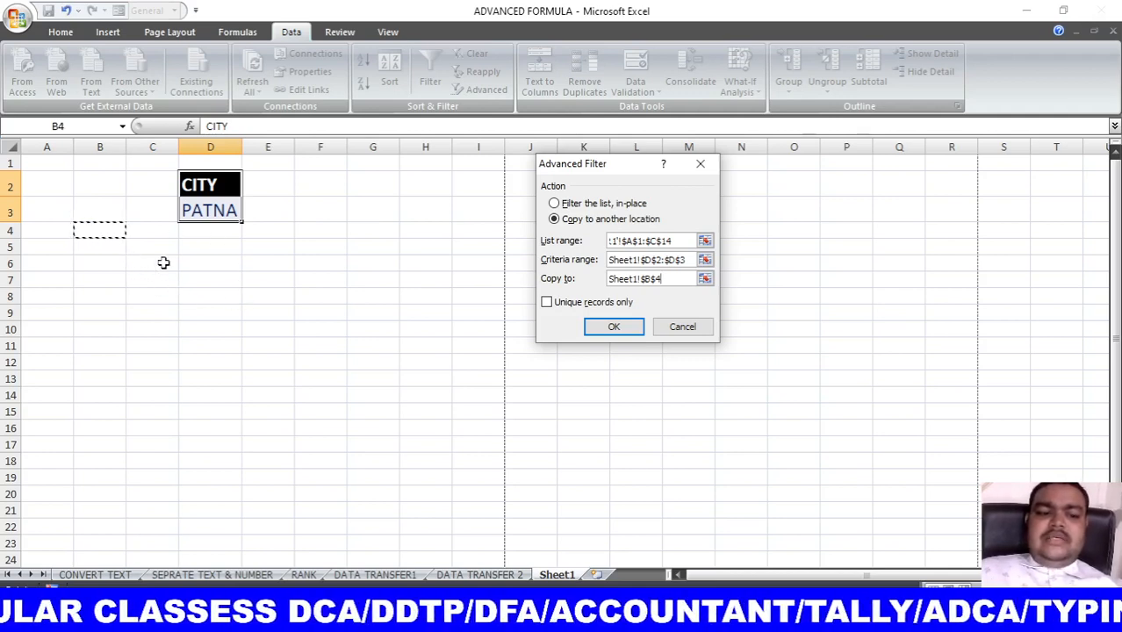
{"action": "left_click", "coordinate": [615, 327]}
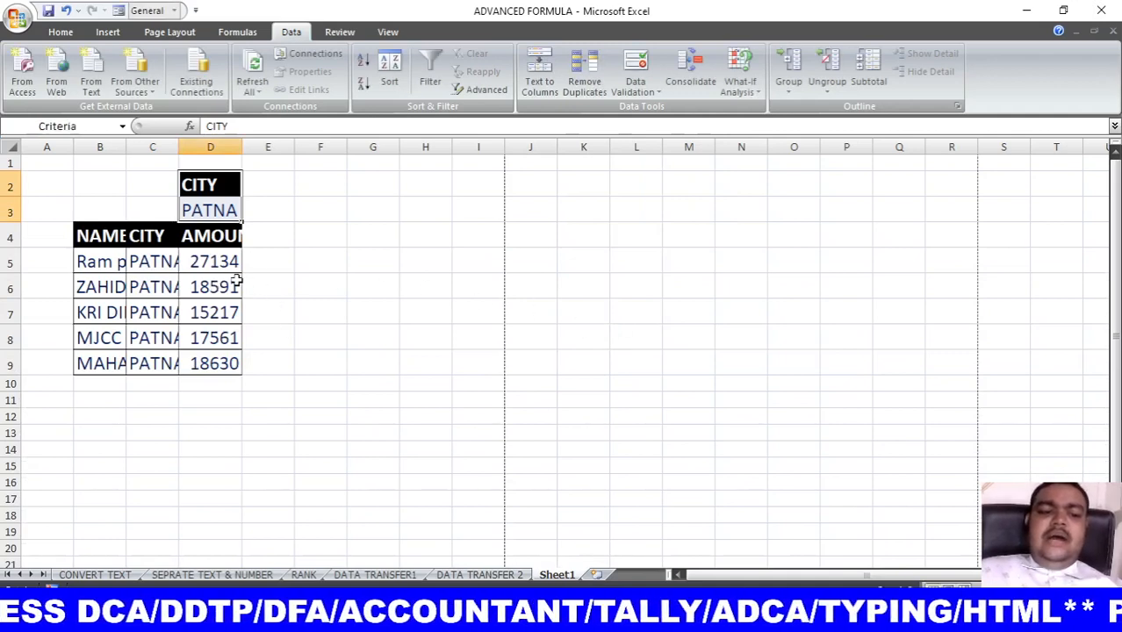
Step: Fit the widths of columns B, C and D on Sheet1 to the extracted records
{"action": "double_click", "coordinate": [126, 146]}
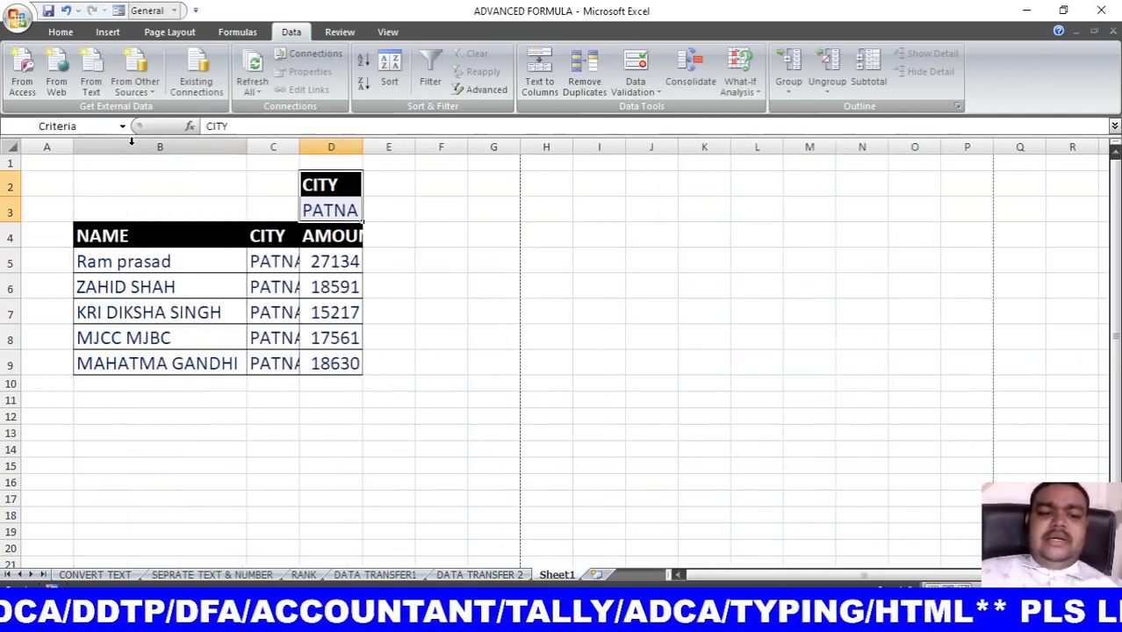
{"action": "double_click", "coordinate": [302, 147]}
{"action": "left_click_drag", "start_coordinate": [372, 148], "coordinate": [371, 147]}
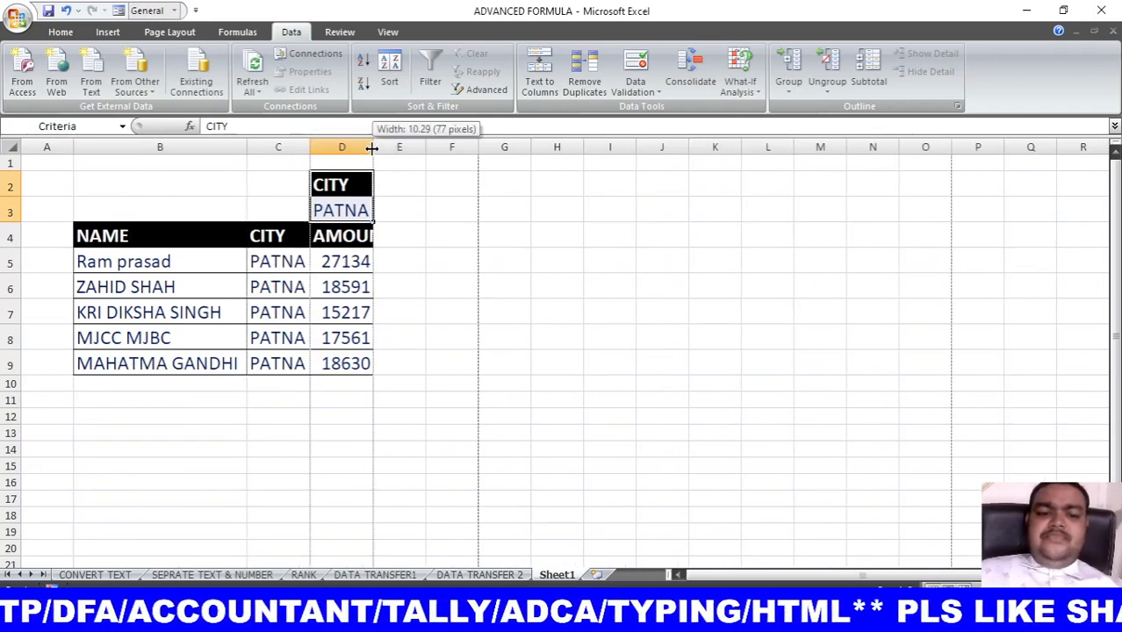
{"action": "double_click", "coordinate": [371, 147]}
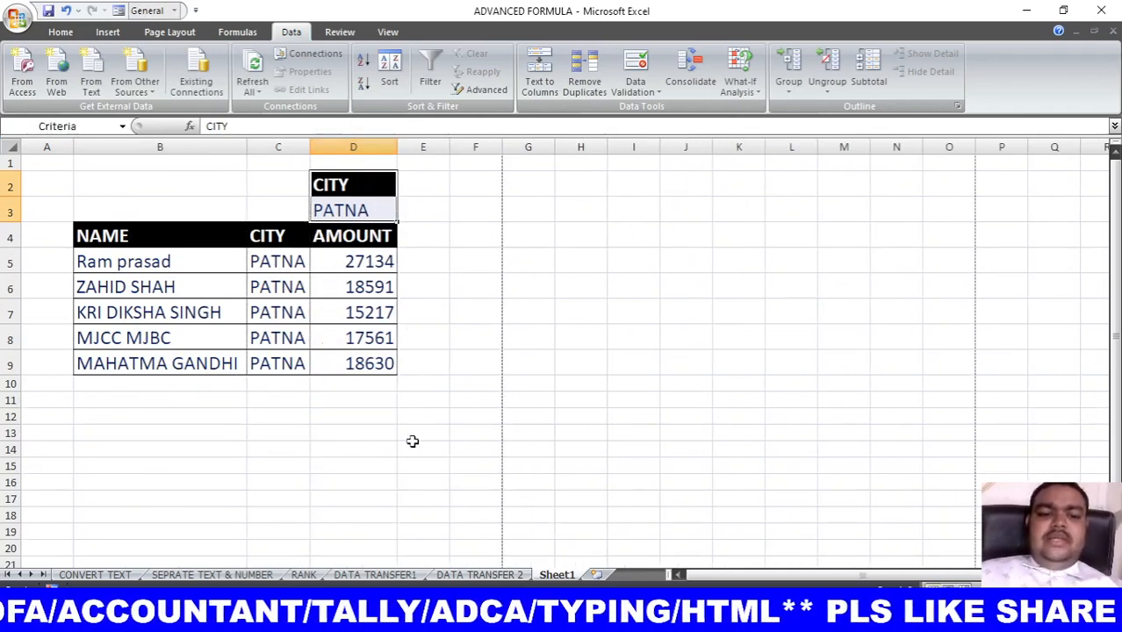
{"action": "left_click", "coordinate": [411, 441]}
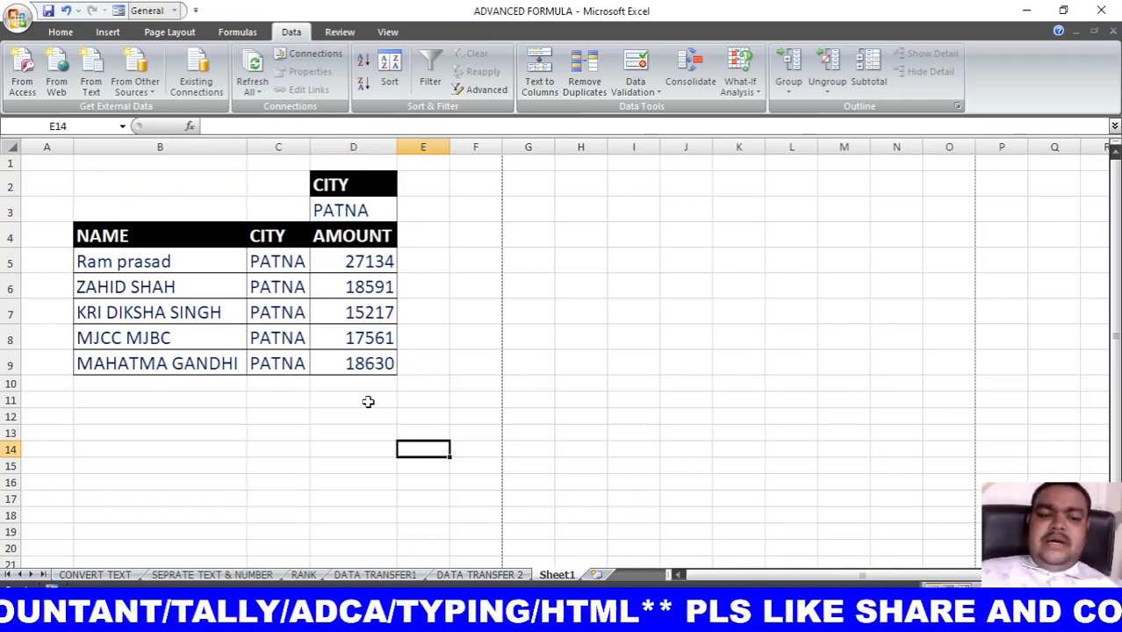
Step: Copy the CITY header in B1 together with the GAYA cell B3 on the DATA TRANSFER1 sheet
{"action": "left_click", "coordinate": [375, 574]}
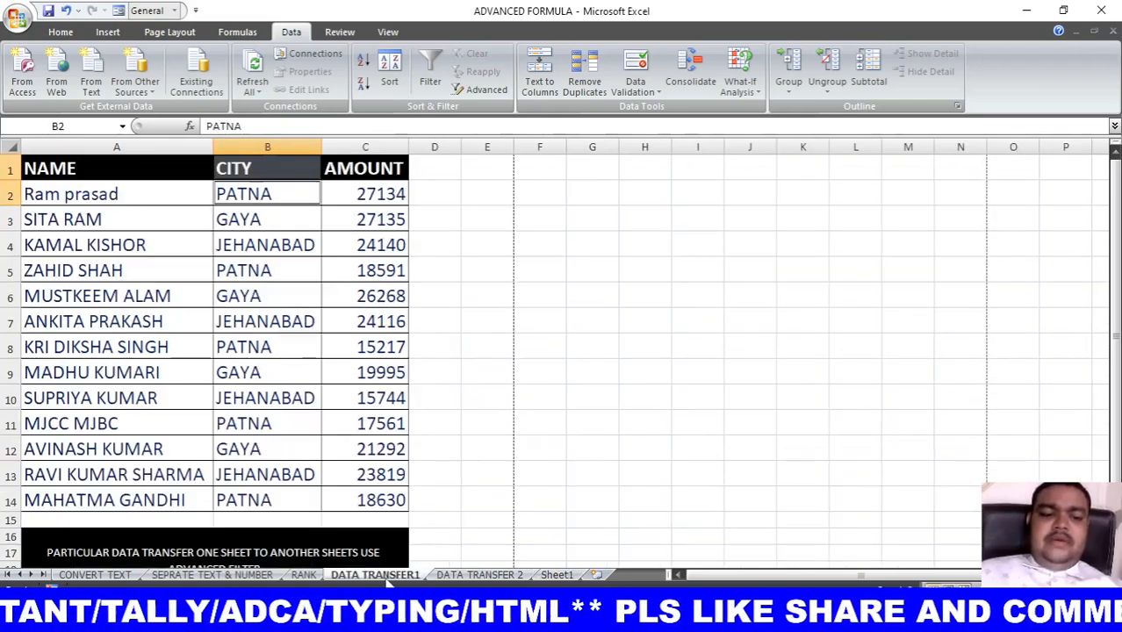
{"action": "left_click", "coordinate": [272, 173]}
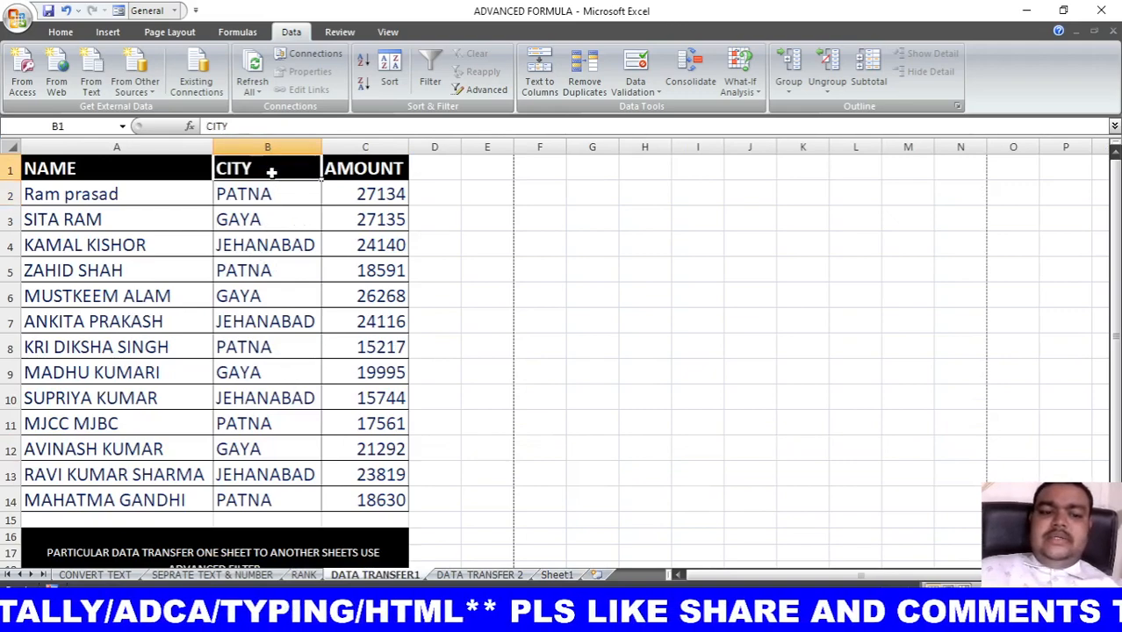
{"action": "left_click", "coordinate": [262, 223]}
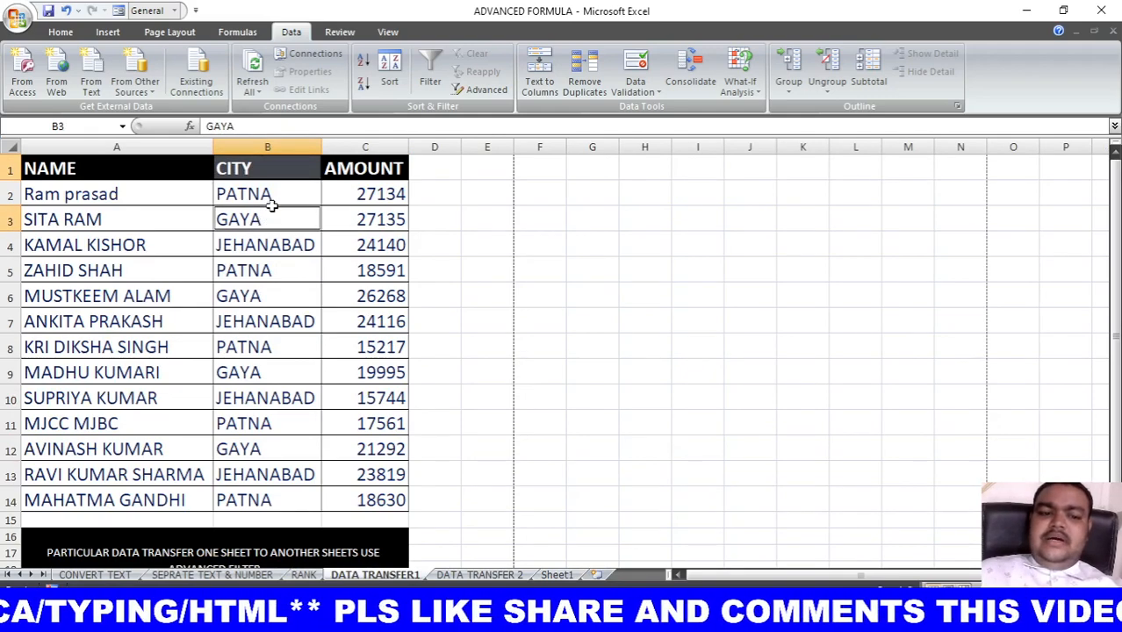
{"action": "left_click", "coordinate": [62, 33]}
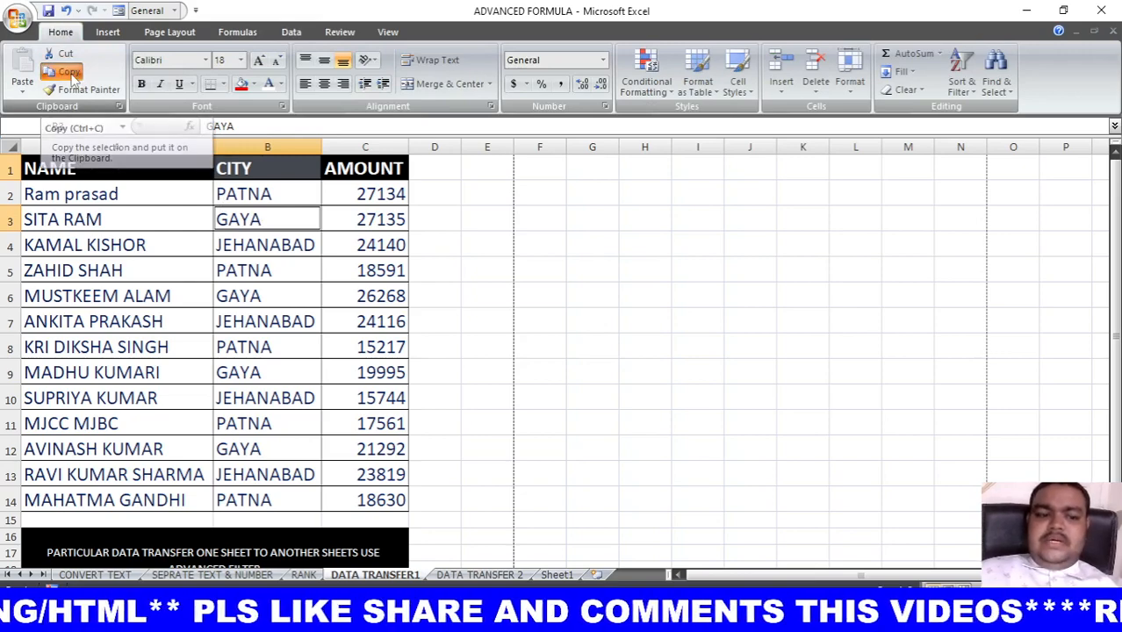
{"action": "left_click", "coordinate": [70, 72]}
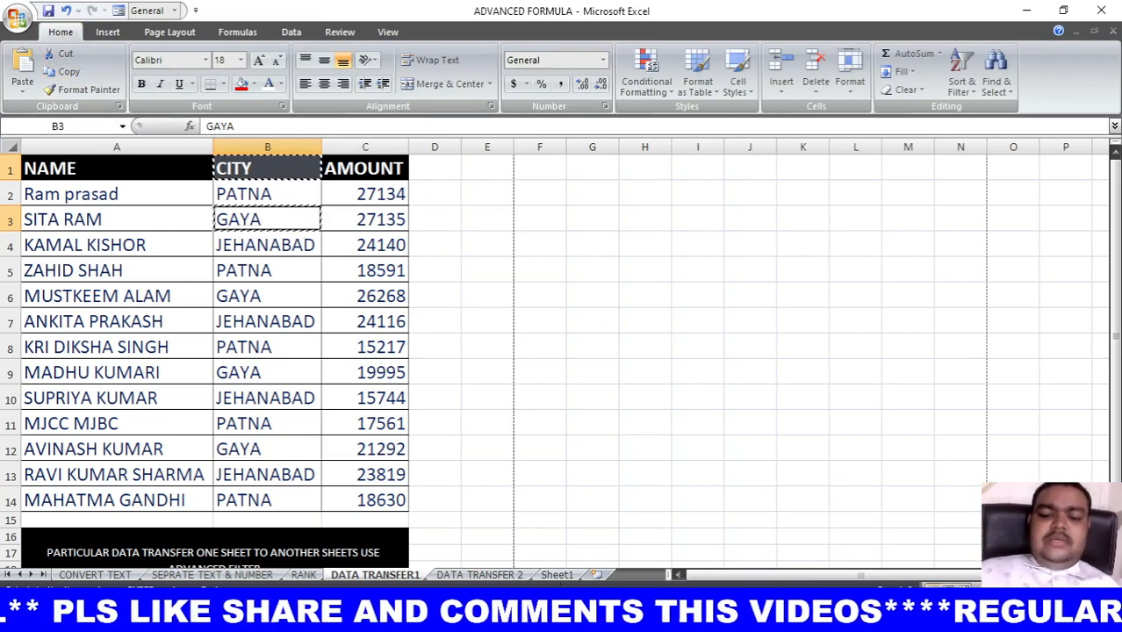
Step: Paste the copied CITY and GAYA criteria cells at D11 of Sheet1
{"action": "left_click", "coordinate": [556, 575]}
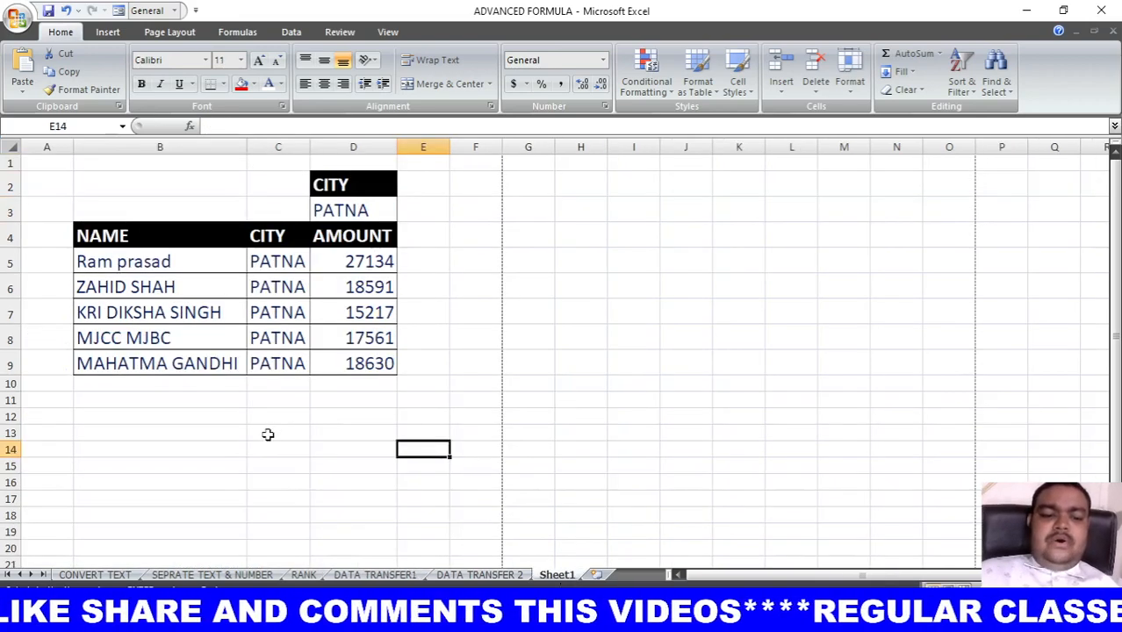
{"action": "left_click", "coordinate": [332, 397]}
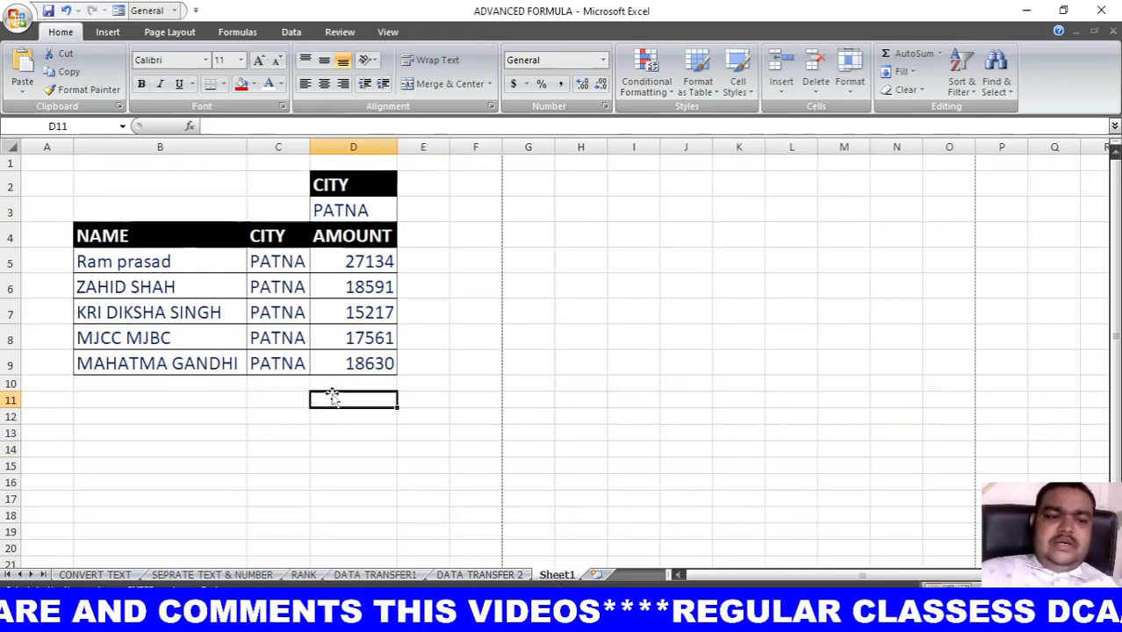
{"action": "left_click", "coordinate": [22, 61]}
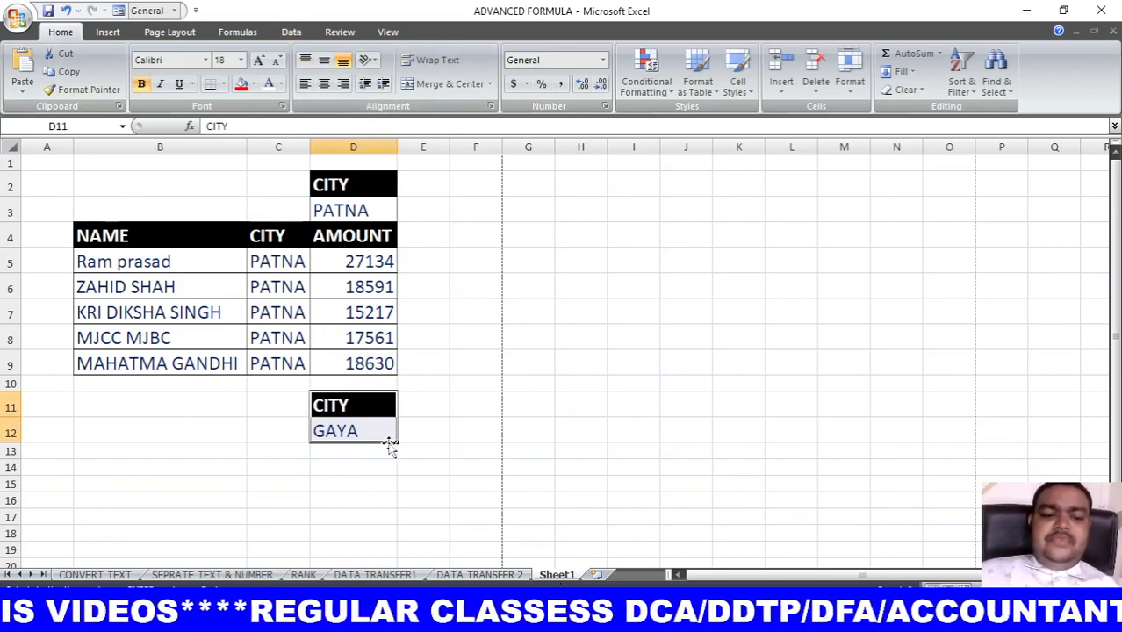
{"action": "left_click", "coordinate": [492, 399]}
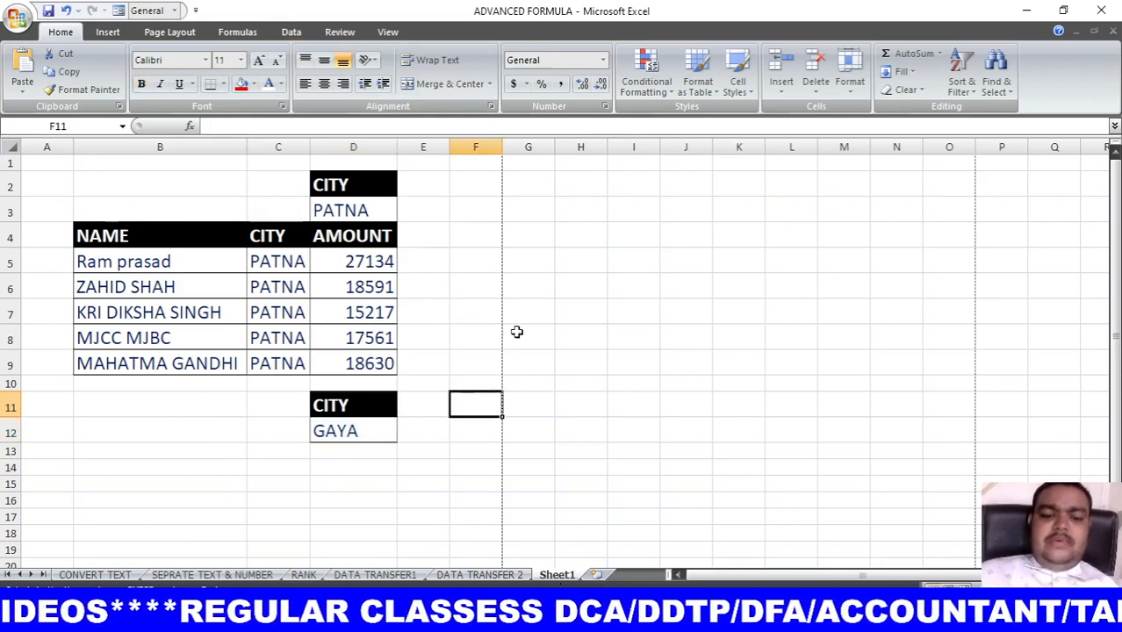
Step: Start an Advanced Filter from Sheet1 that copies to another location, using DATA TRANSFER1 A1:C14 as the list range
{"action": "left_click", "coordinate": [292, 32]}
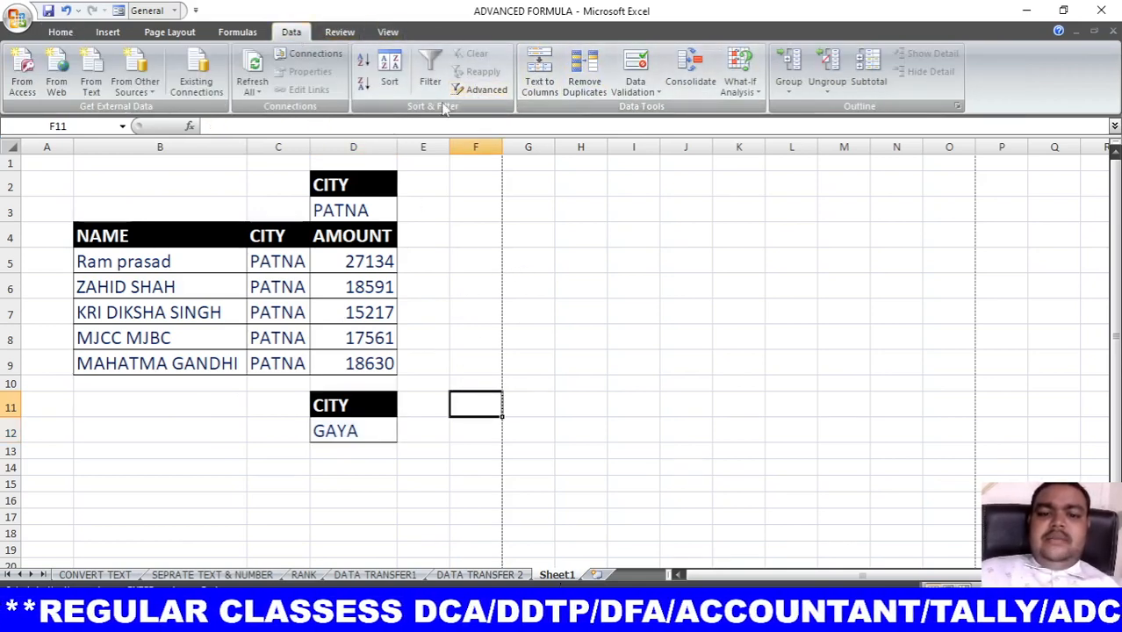
{"action": "left_click", "coordinate": [483, 92]}
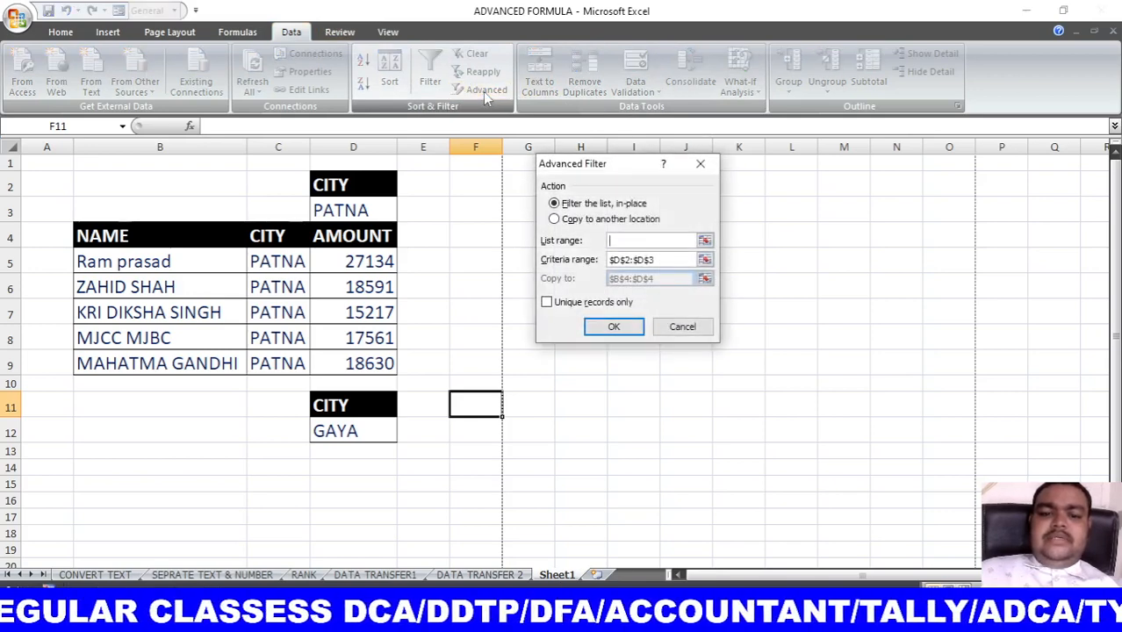
{"action": "left_click", "coordinate": [608, 221]}
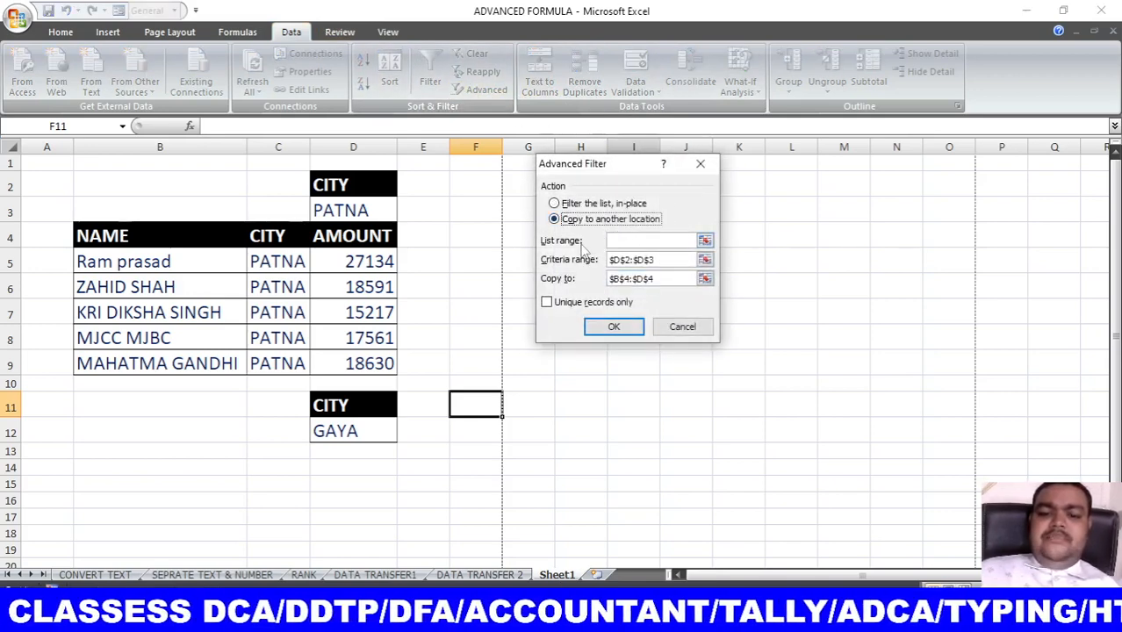
{"action": "left_click", "coordinate": [638, 240]}
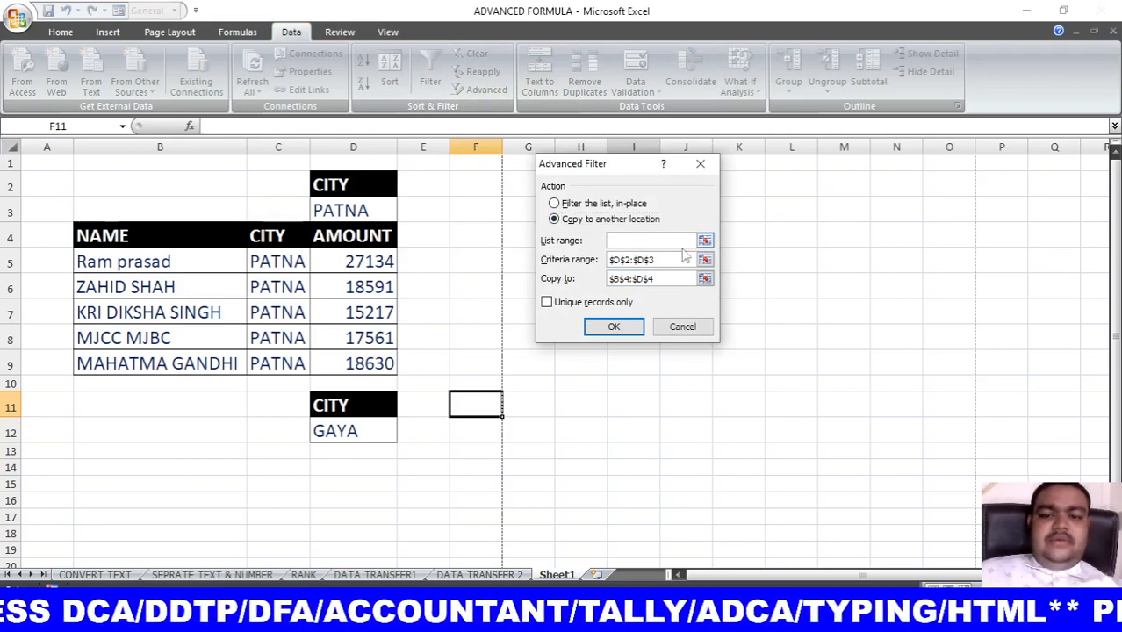
{"action": "left_click", "coordinate": [706, 242]}
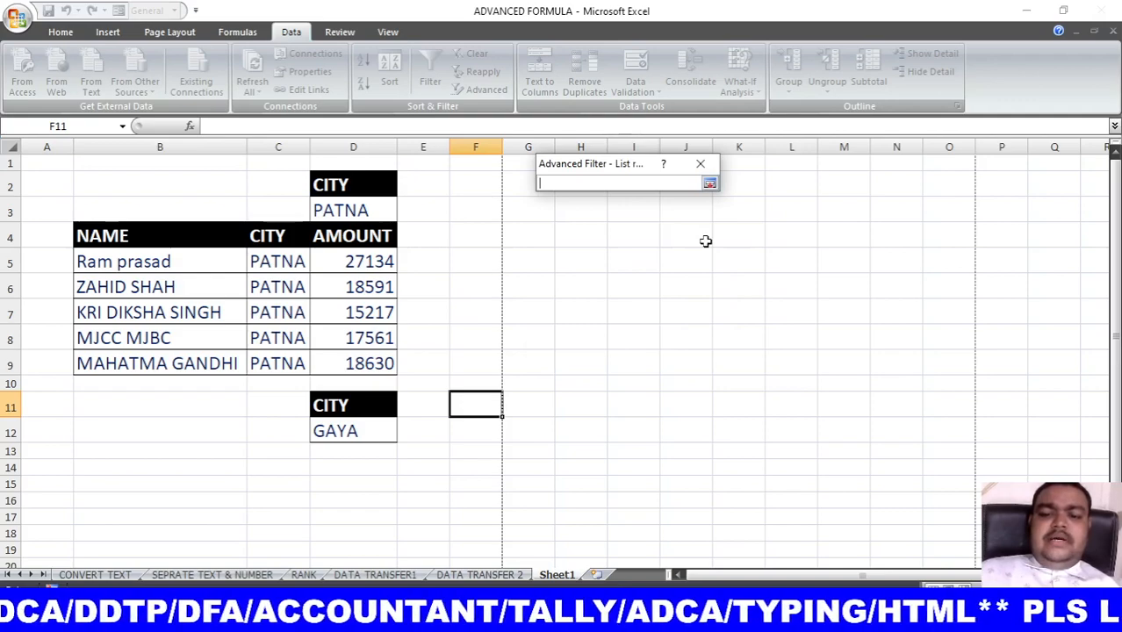
{"action": "left_click", "coordinate": [394, 577]}
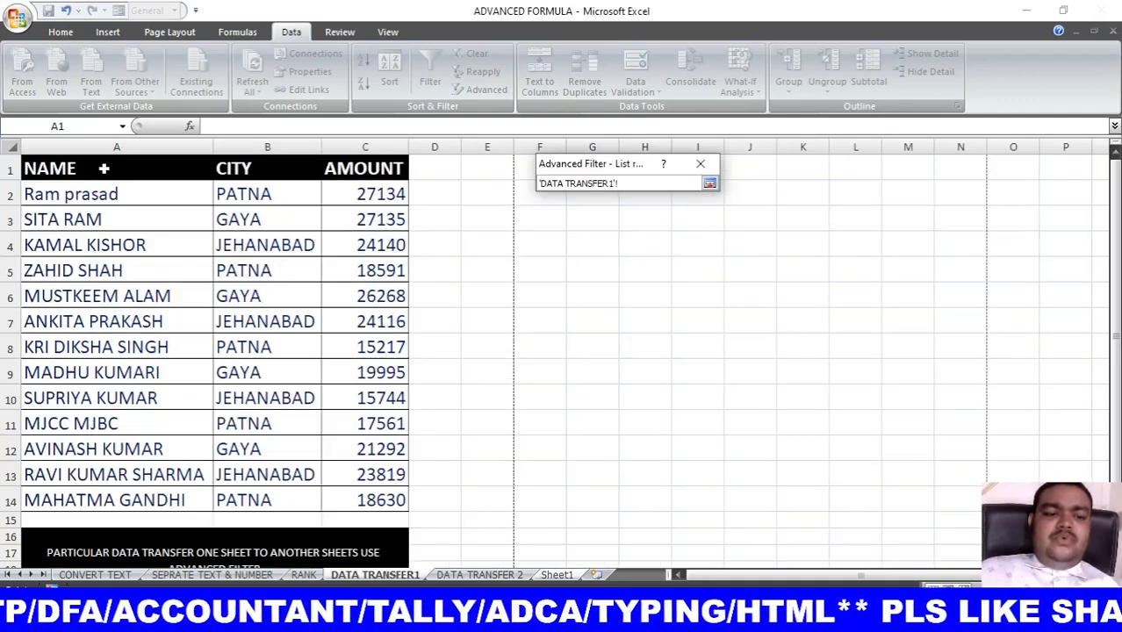
{"action": "left_click_drag", "start_coordinate": [103, 168], "coordinate": [377, 511]}
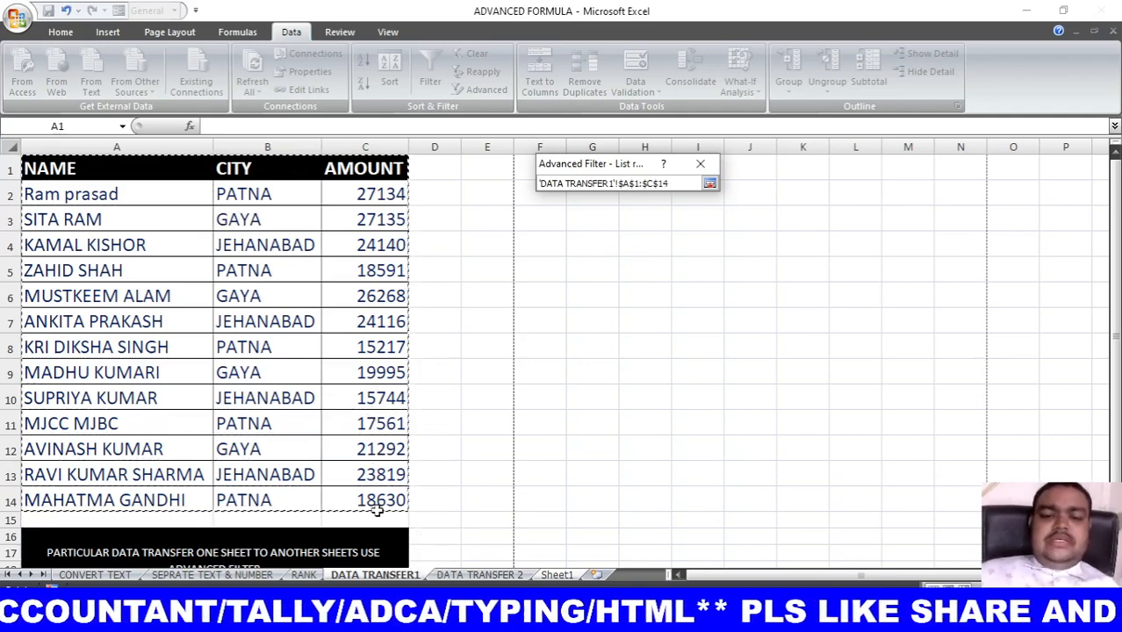
{"action": "left_click", "coordinate": [709, 184]}
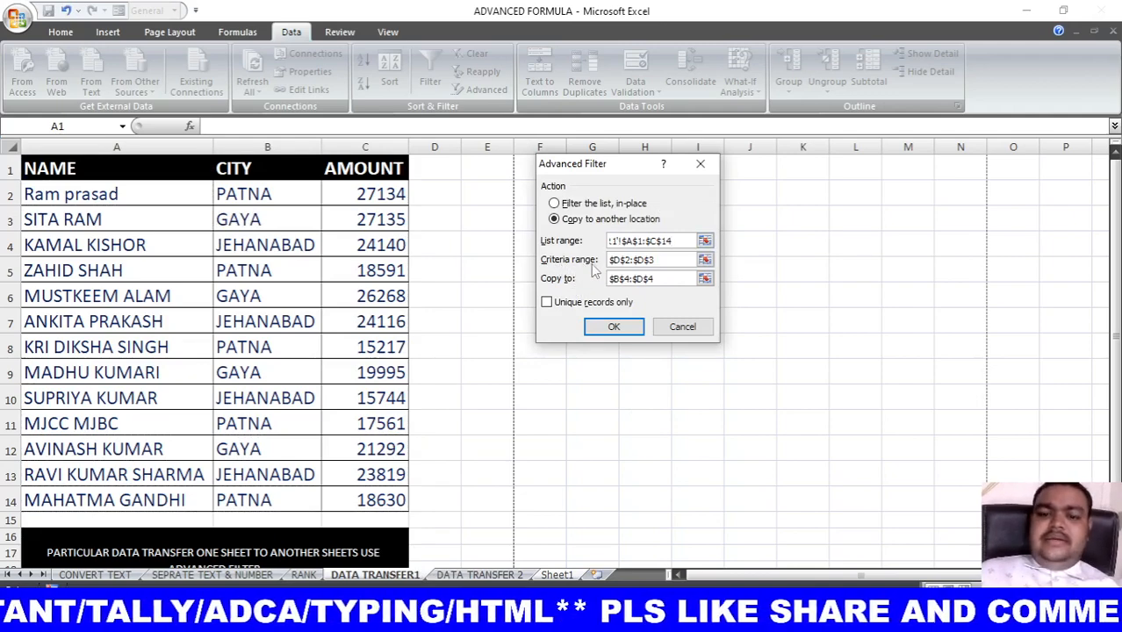
Step: Replace the Advanced Filter's criteria range with Sheet1 D11:D12
{"action": "left_click", "coordinate": [657, 260]}
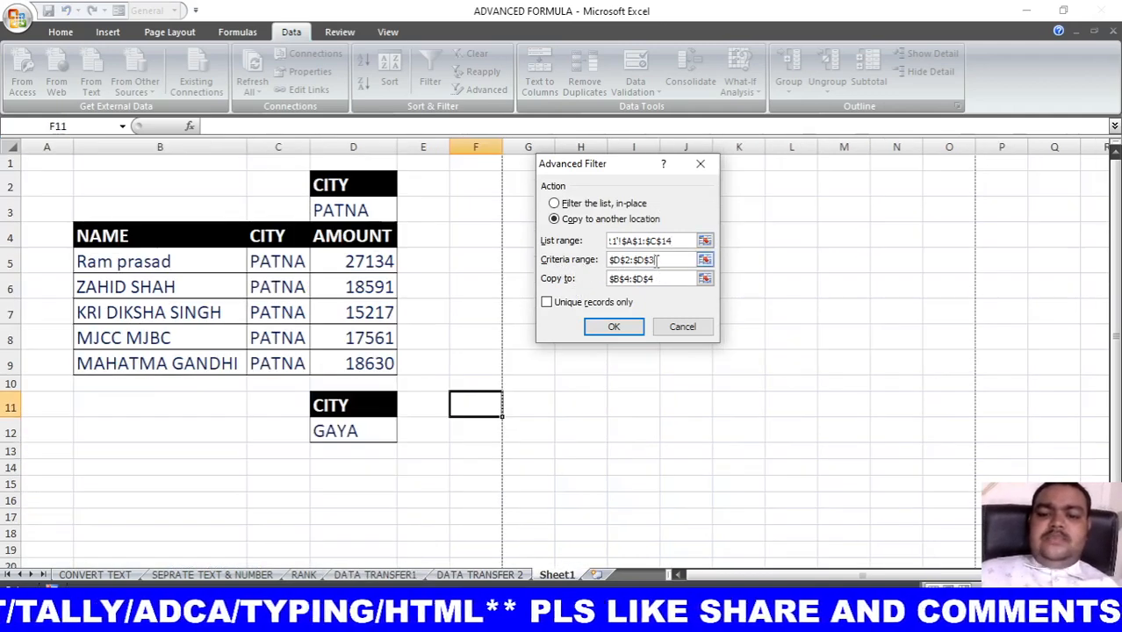
{"action": "left_click_drag", "start_coordinate": [656, 260], "coordinate": [631, 260]}
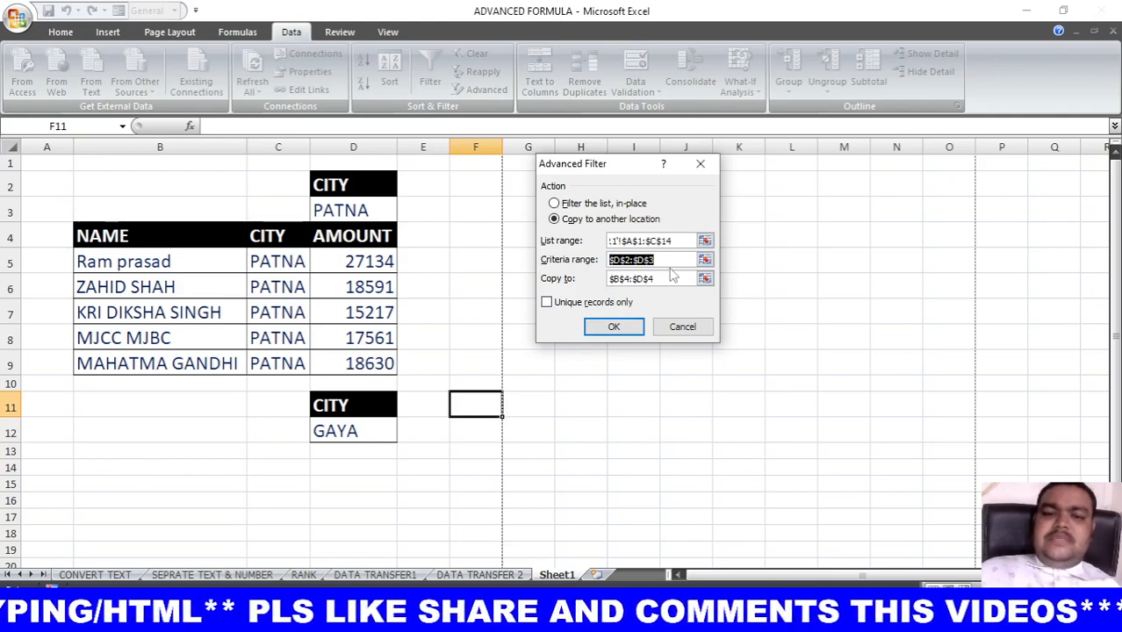
{"action": "key", "text": "BackSpace"}
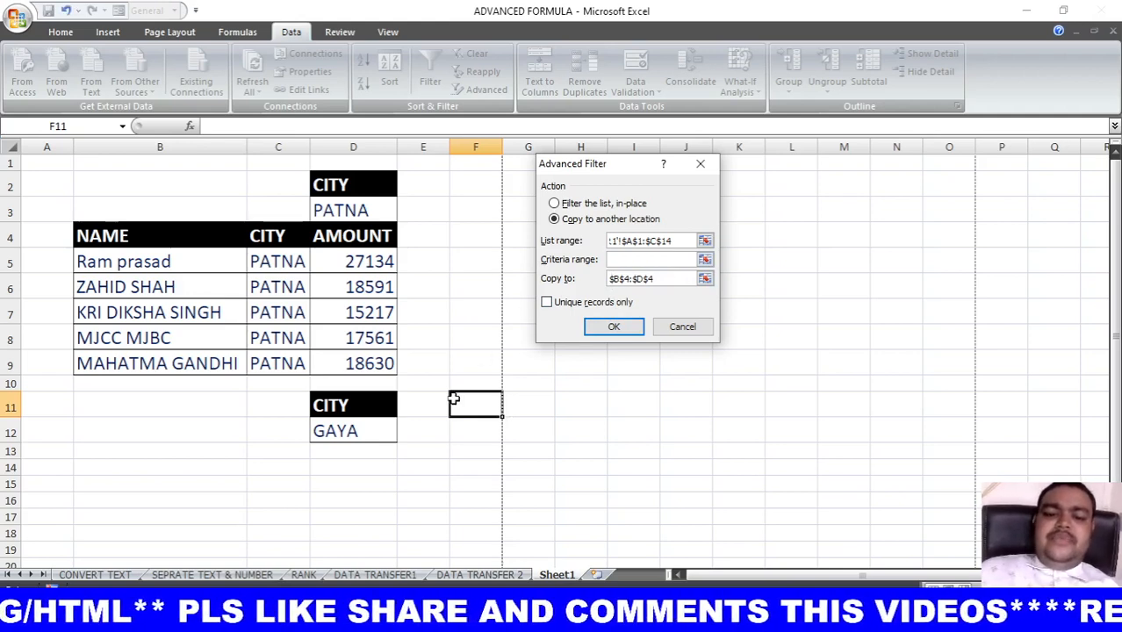
{"action": "left_click_drag", "start_coordinate": [355, 404], "coordinate": [356, 430]}
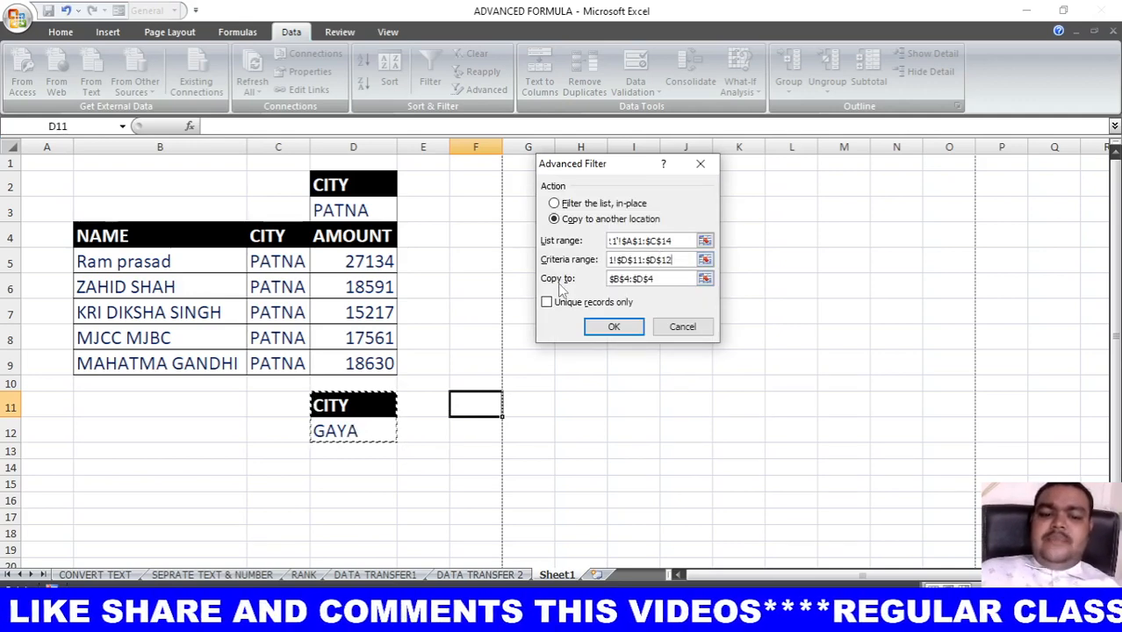
Step: Change the copy destination to Sheet1 B13 and run the Advanced Filter for the GAYA records
{"action": "left_click", "coordinate": [657, 280]}
{"action": "left_click", "coordinate": [657, 281]}
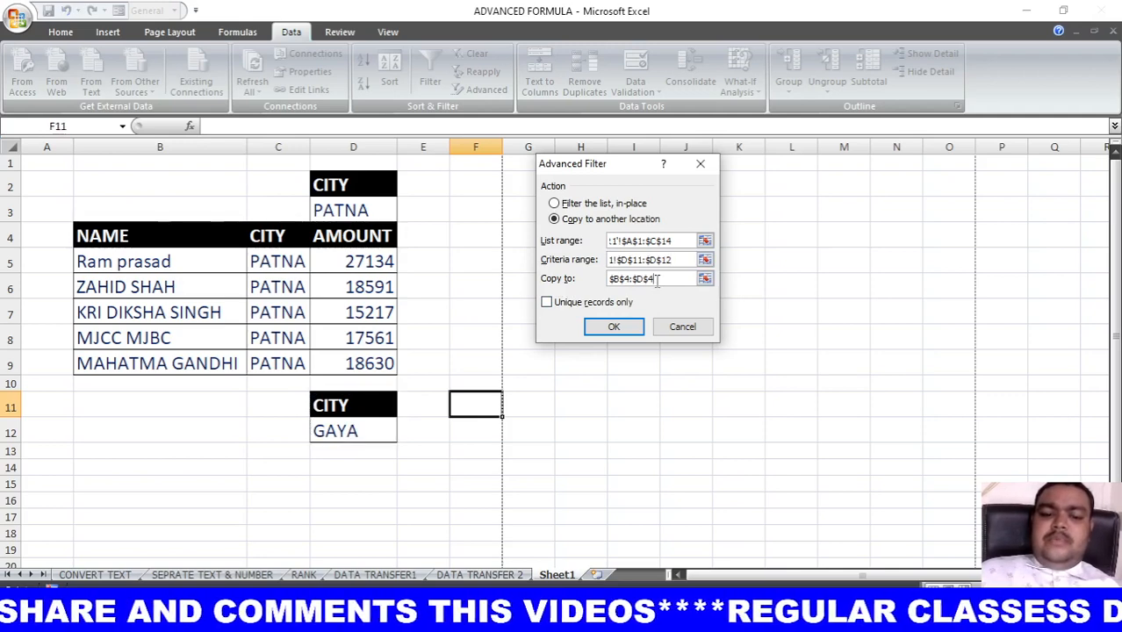
{"action": "left_click_drag", "start_coordinate": [657, 279], "coordinate": [597, 288]}
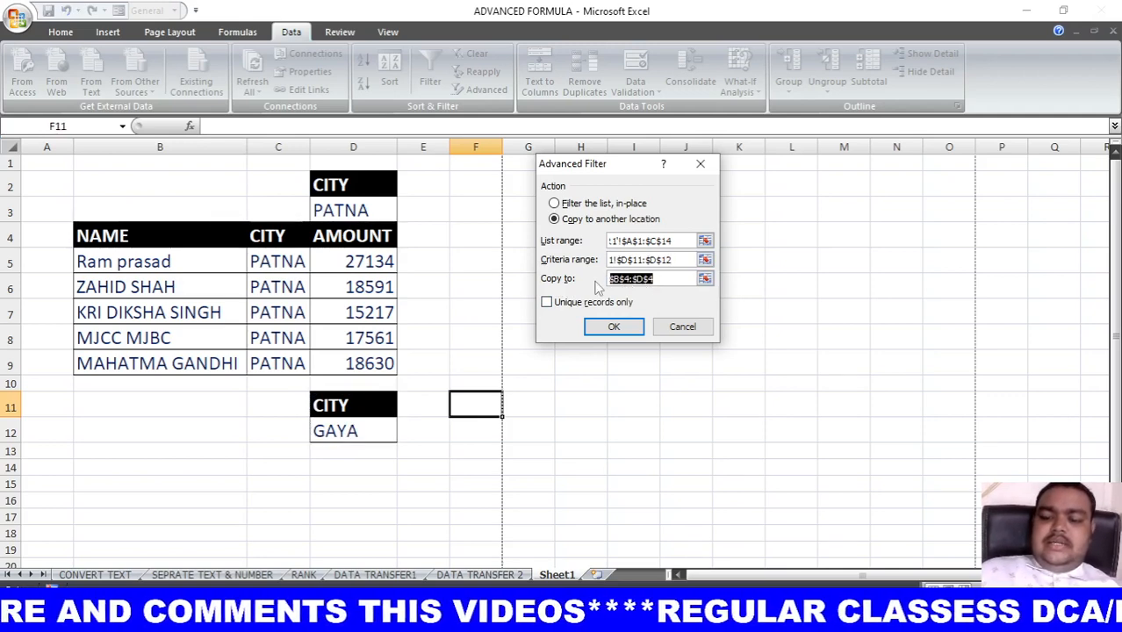
{"action": "key", "text": "BackSpace"}
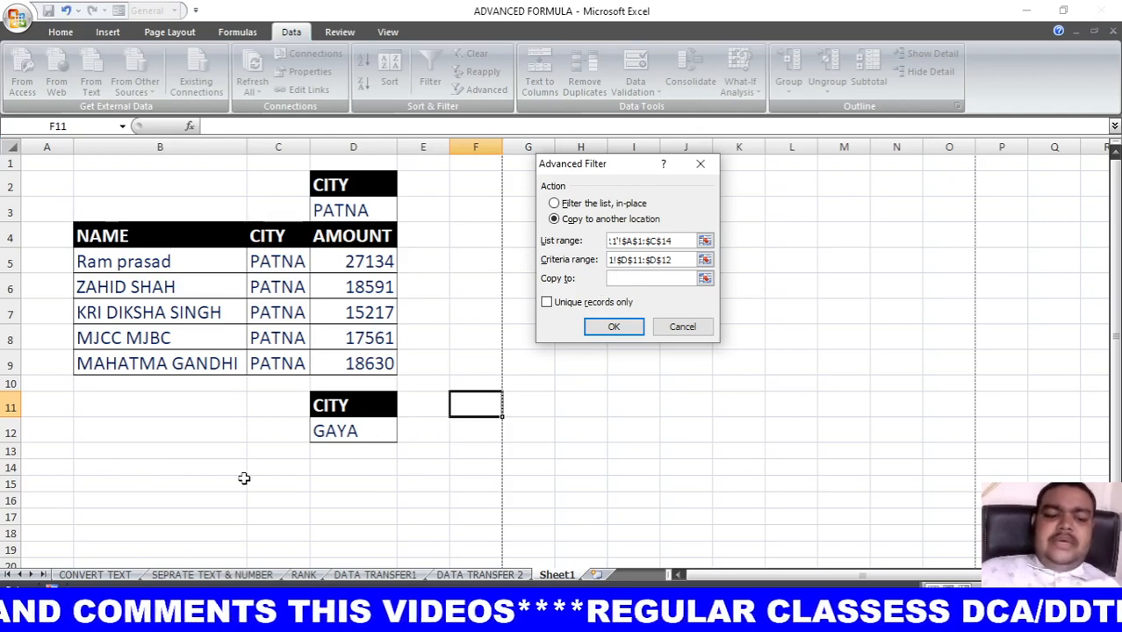
{"action": "left_click", "coordinate": [117, 463]}
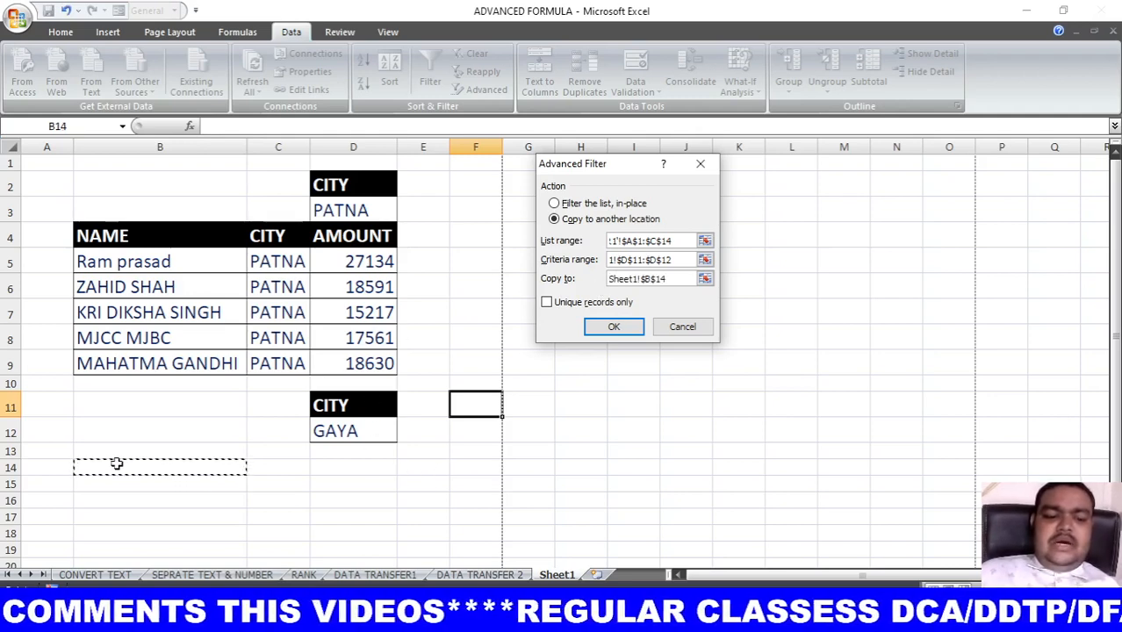
{"action": "left_click", "coordinate": [103, 448]}
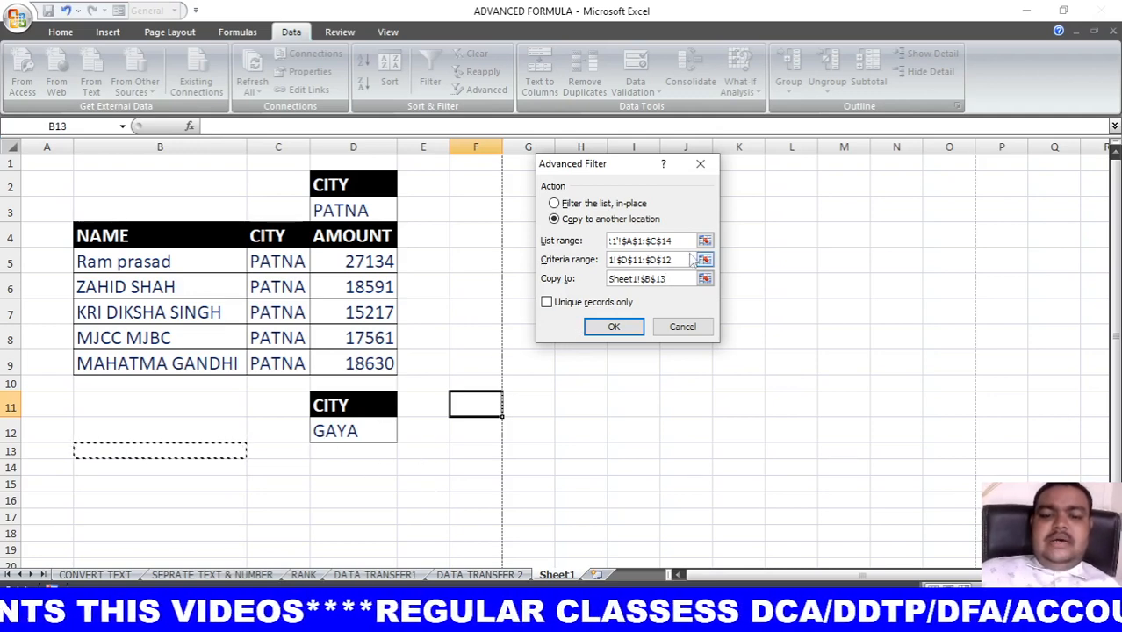
{"action": "left_click", "coordinate": [625, 328]}
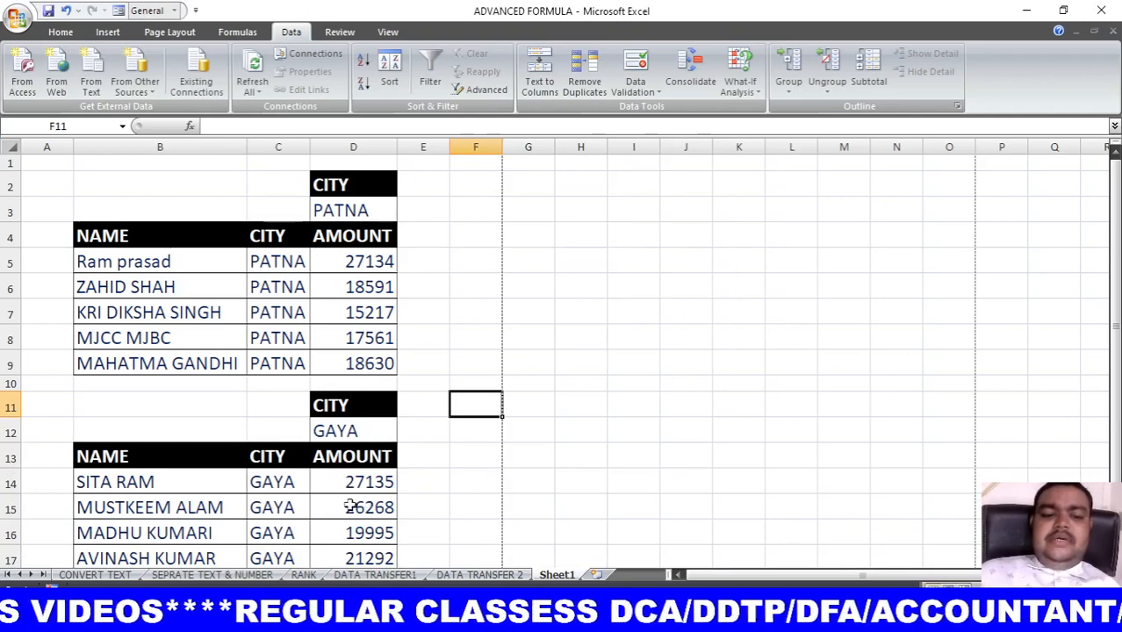
Step: Copy the CITY header in B1 together with the JEHANABAD cell B4 on the DATA TRANSFER1 sheet
{"action": "left_click_drag", "start_coordinate": [1114, 264], "coordinate": [1120, 331]}
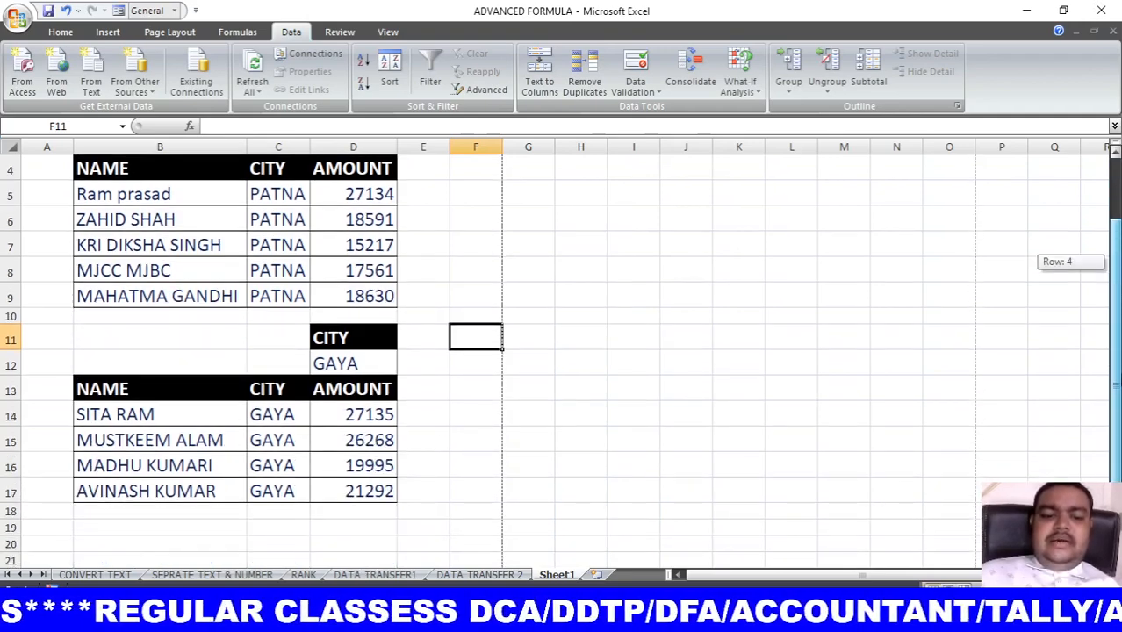
{"action": "left_click_drag", "start_coordinate": [1120, 418], "coordinate": [1121, 420]}
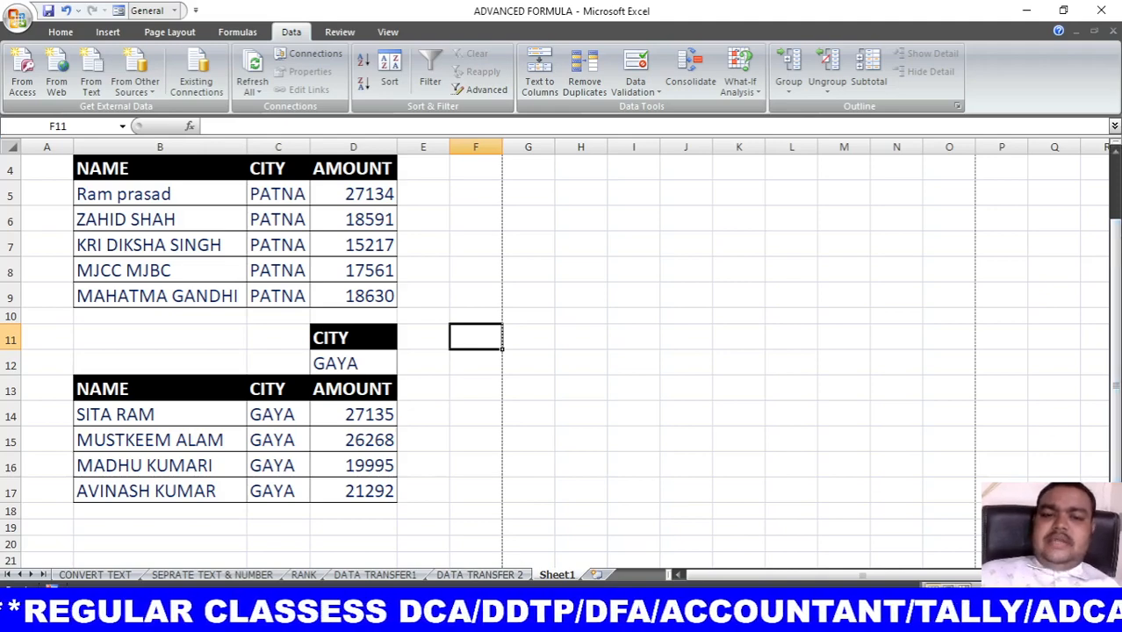
{"action": "left_click", "coordinate": [376, 574]}
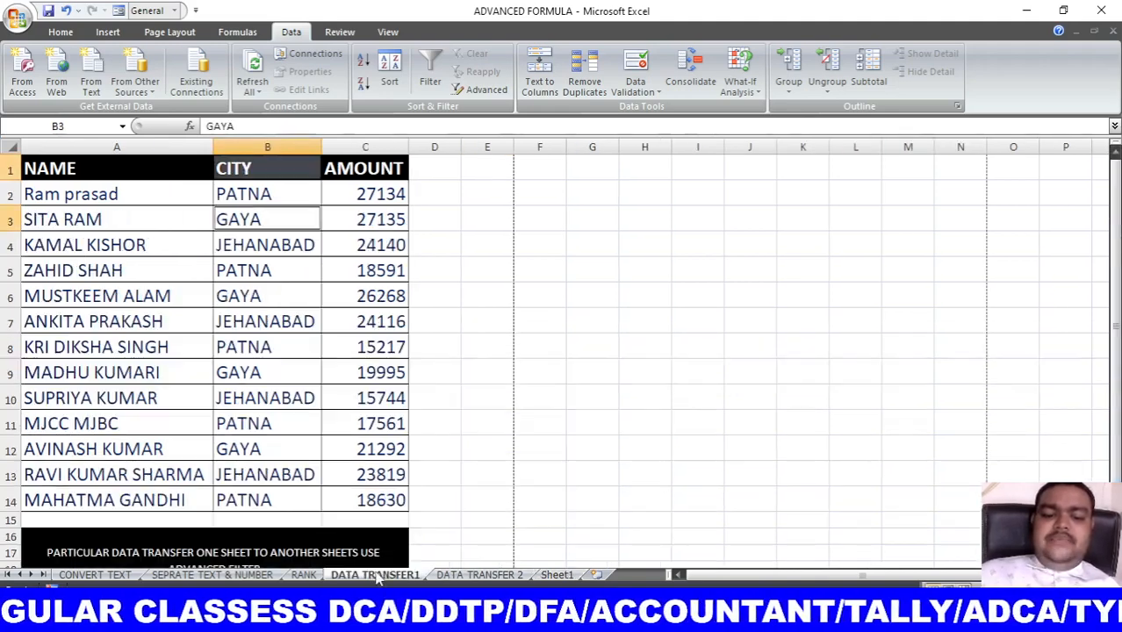
{"action": "left_click", "coordinate": [265, 168]}
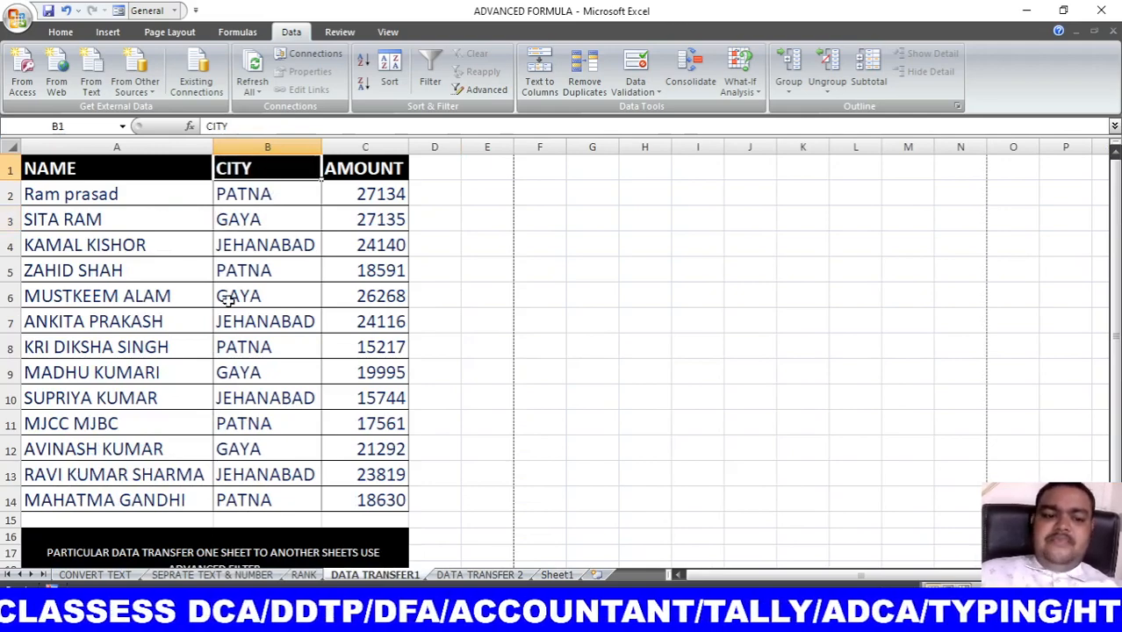
{"action": "left_click", "coordinate": [274, 245]}
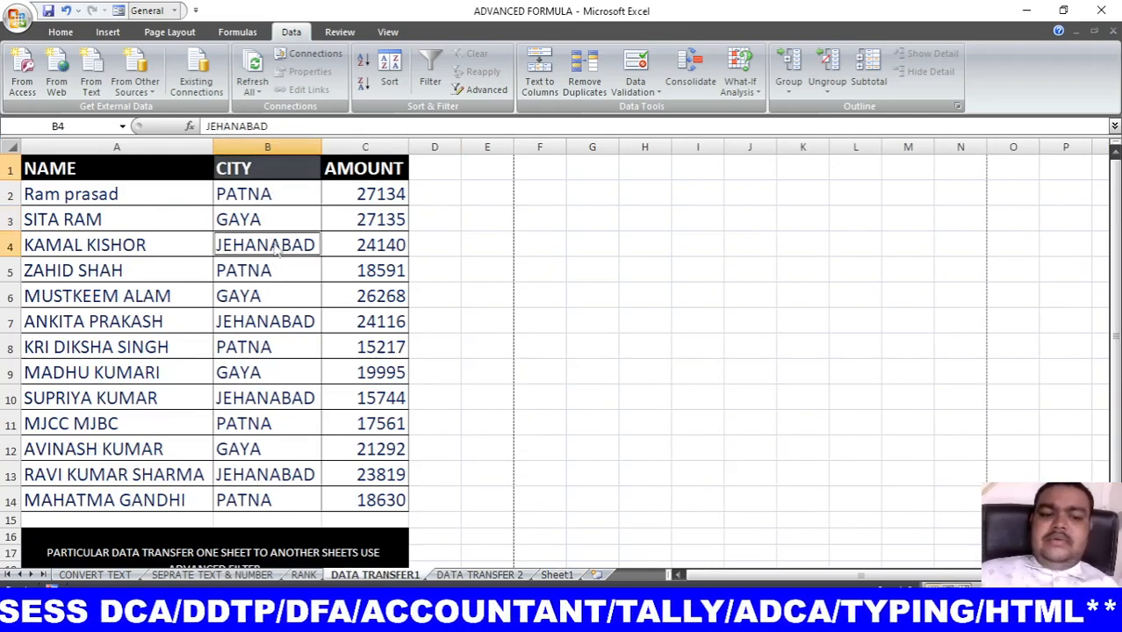
{"action": "left_click", "coordinate": [68, 34]}
{"action": "left_click", "coordinate": [69, 72]}
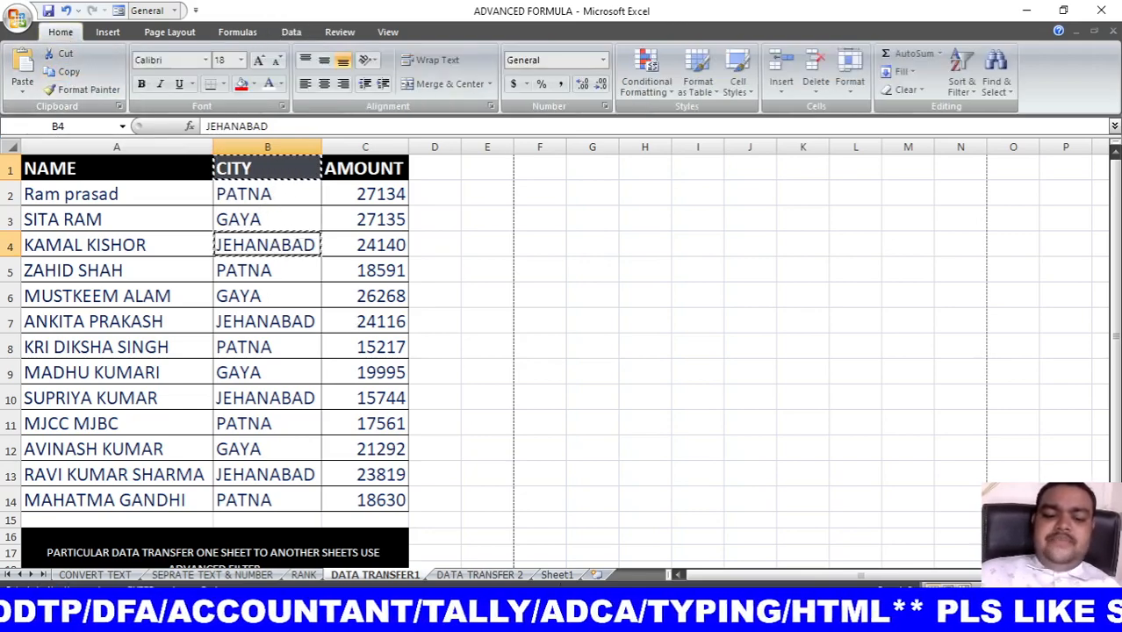
Step: Paste the copied CITY and JEHANABAD criteria cells at D19 on Sheet1 and autofit column D to its contents
{"action": "left_click", "coordinate": [558, 577]}
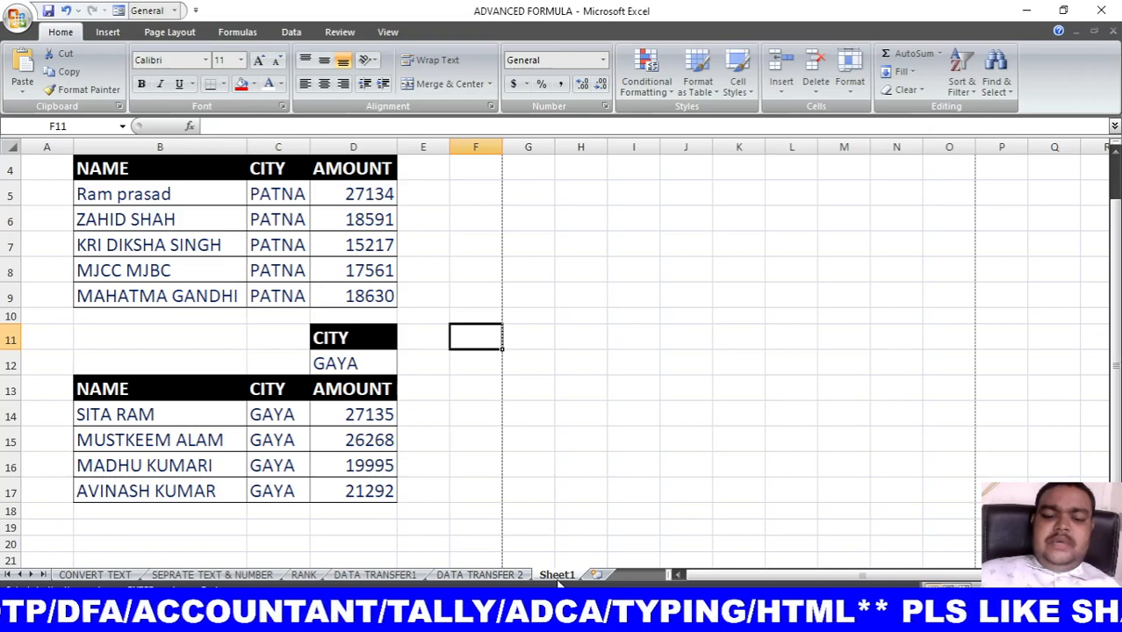
{"action": "left_click", "coordinate": [350, 531]}
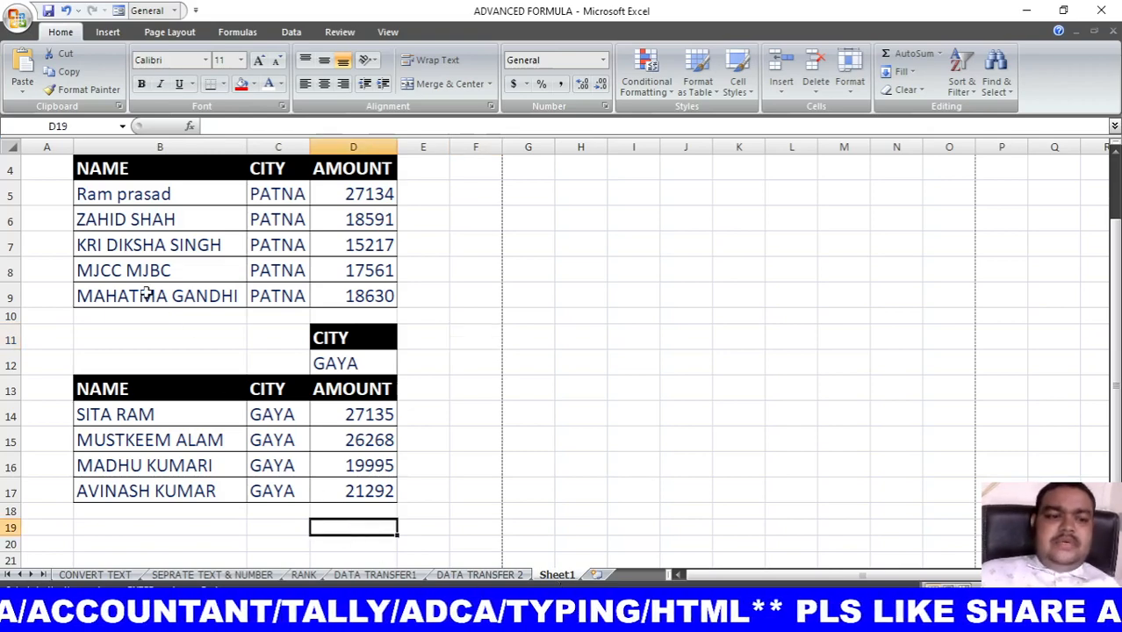
{"action": "left_click", "coordinate": [23, 61]}
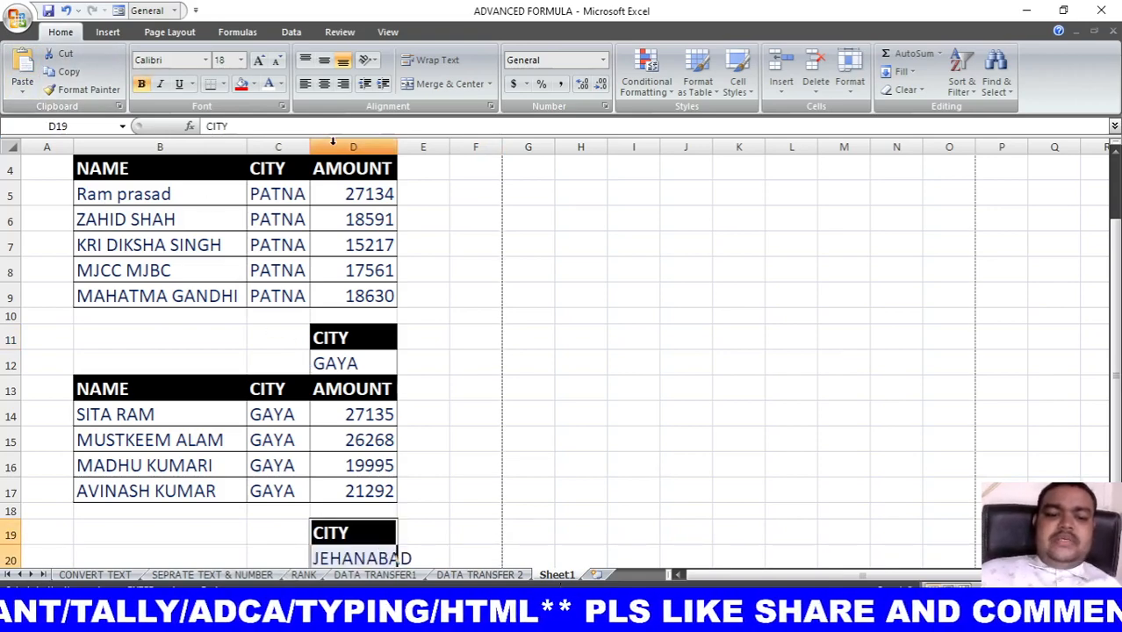
{"action": "left_click", "coordinate": [399, 147]}
{"action": "double_click", "coordinate": [398, 147]}
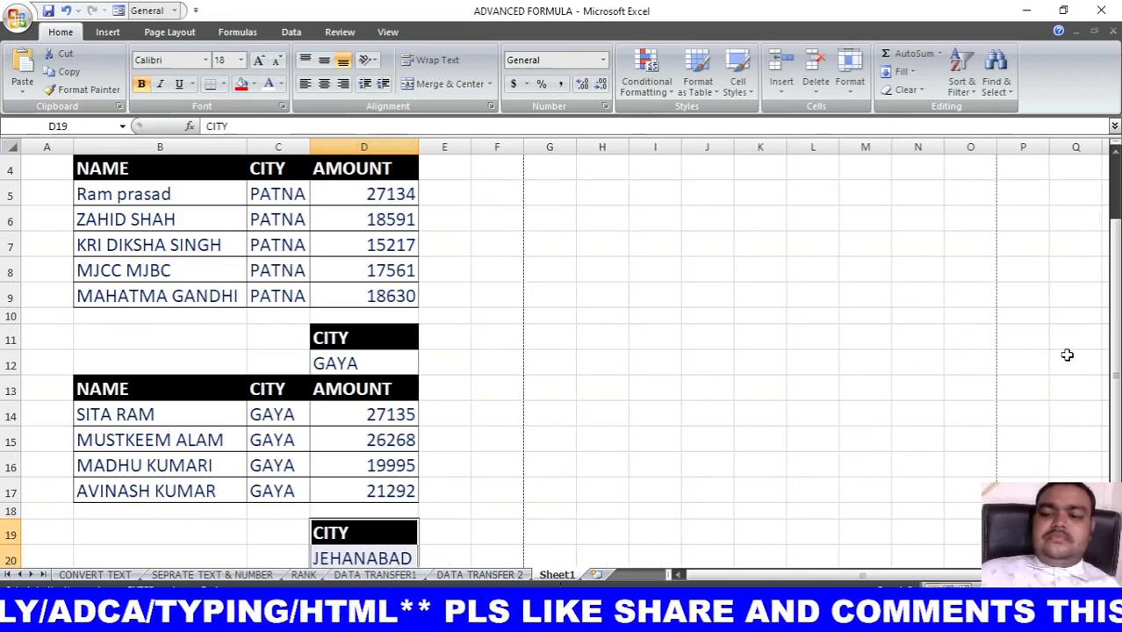
Step: Start an Advanced Filter on Sheet1 that copies to another location, with DATA TRANSFER1 A1:C14 as the list range
{"action": "left_click_drag", "start_coordinate": [1115, 336], "coordinate": [1115, 344]}
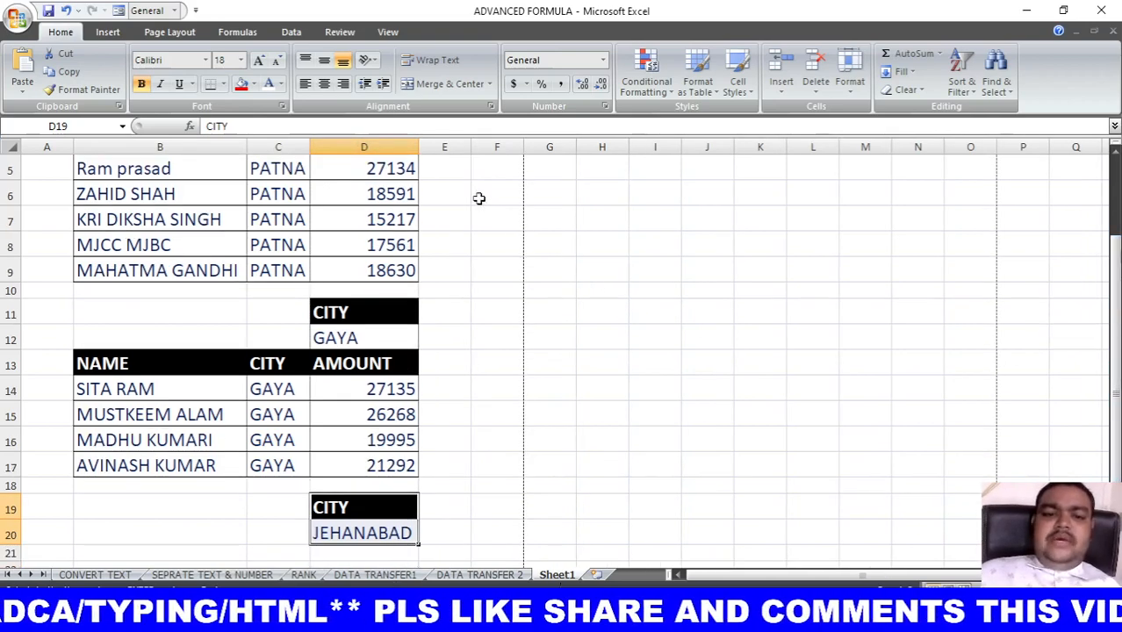
{"action": "left_click", "coordinate": [291, 32]}
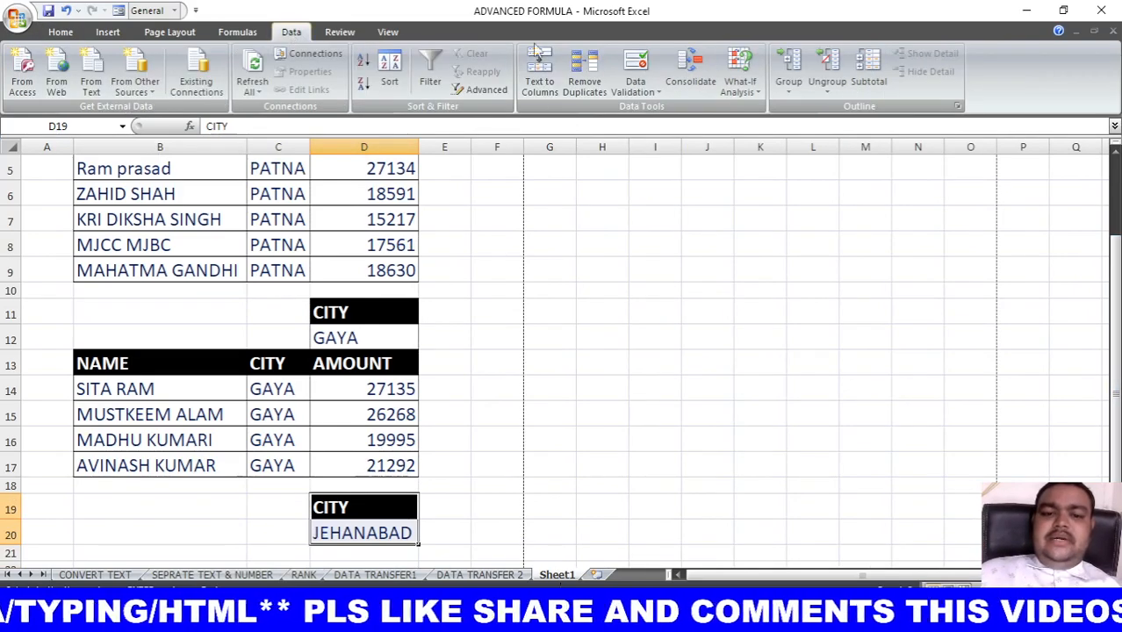
{"action": "left_click", "coordinate": [485, 90]}
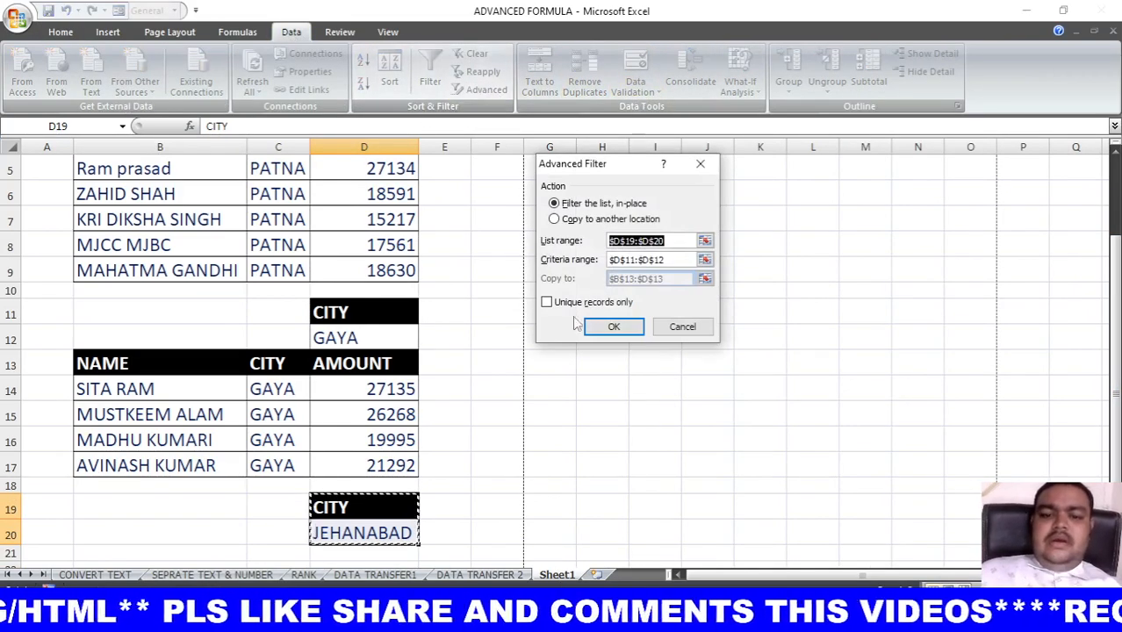
{"action": "left_click", "coordinate": [586, 220]}
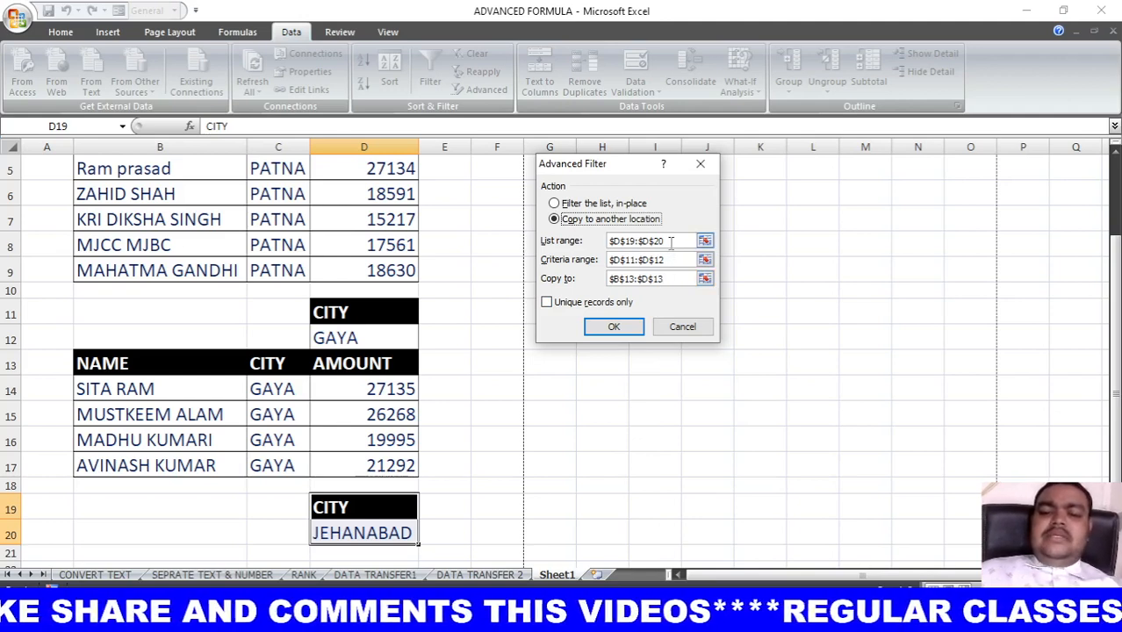
{"action": "left_click_drag", "start_coordinate": [671, 244], "coordinate": [606, 248]}
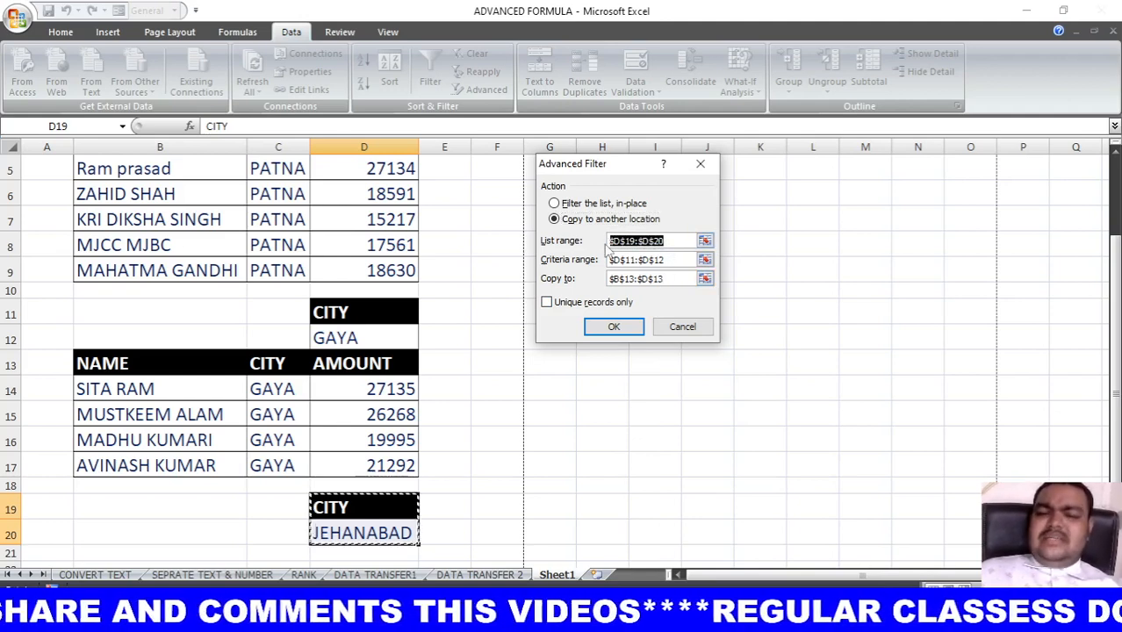
{"action": "key", "text": "BackSpace"}
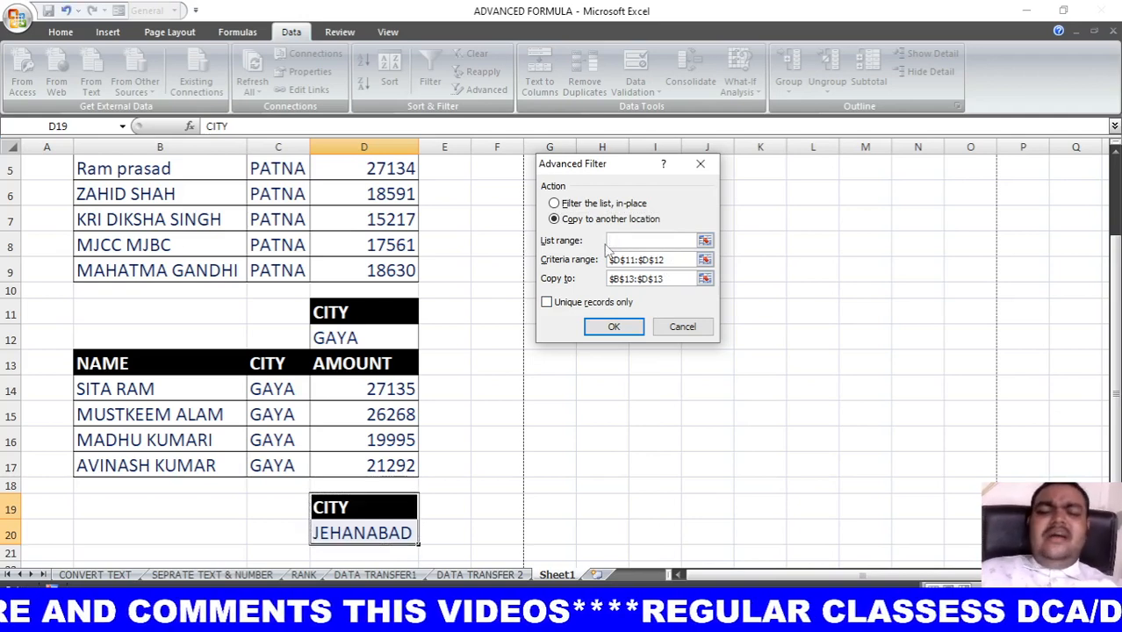
{"action": "left_click", "coordinate": [705, 242]}
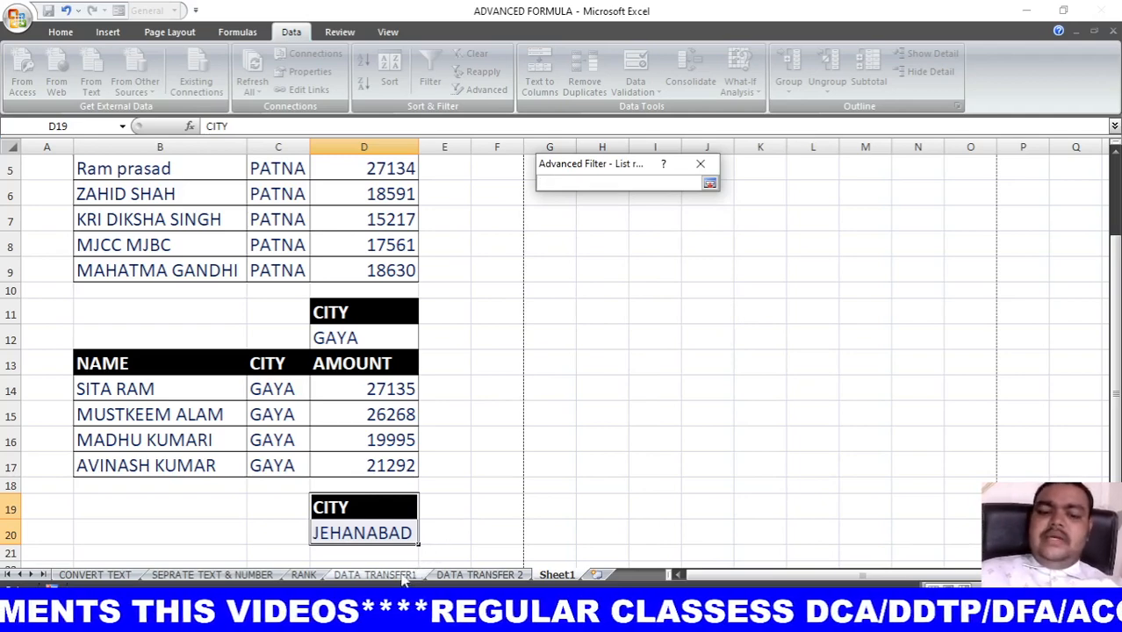
{"action": "left_click", "coordinate": [375, 574]}
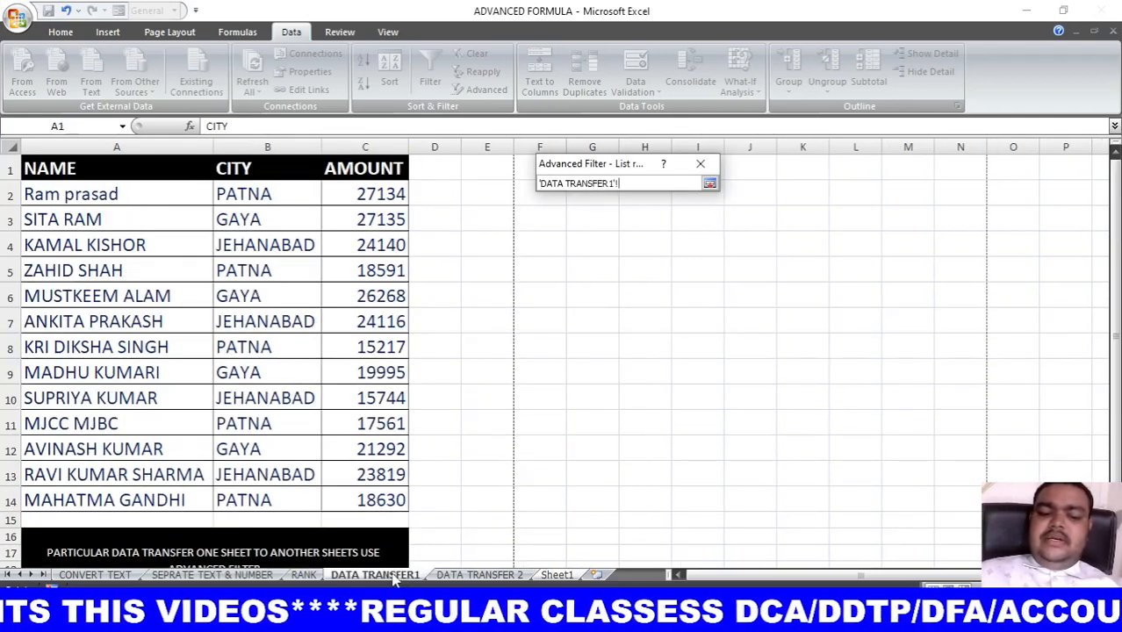
{"action": "left_click_drag", "start_coordinate": [100, 164], "coordinate": [382, 501]}
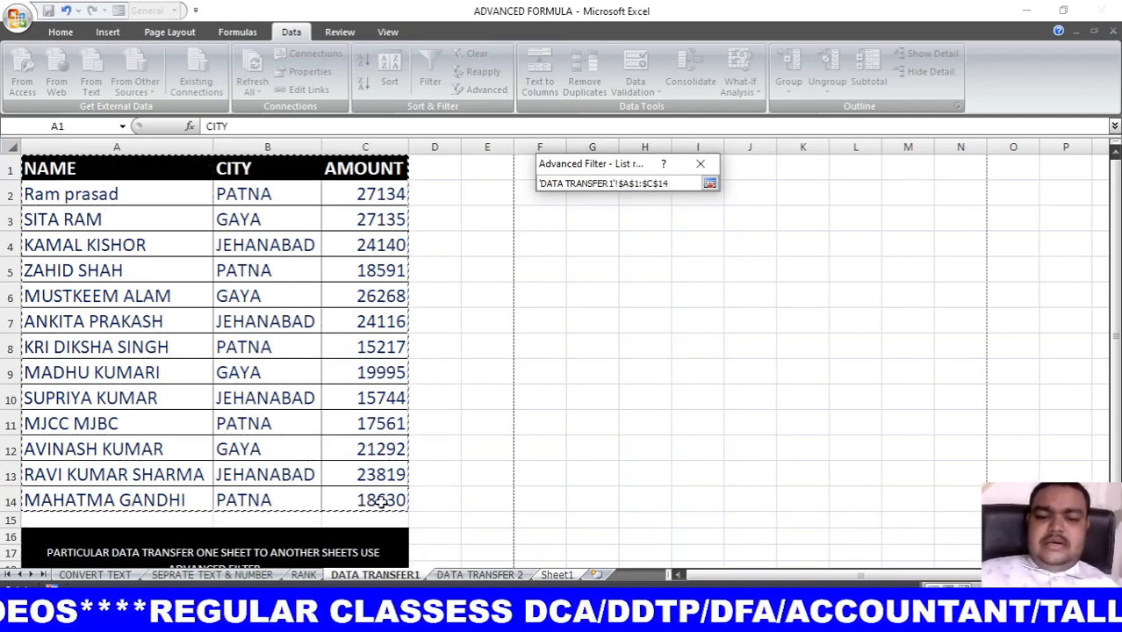
{"action": "left_click", "coordinate": [709, 183]}
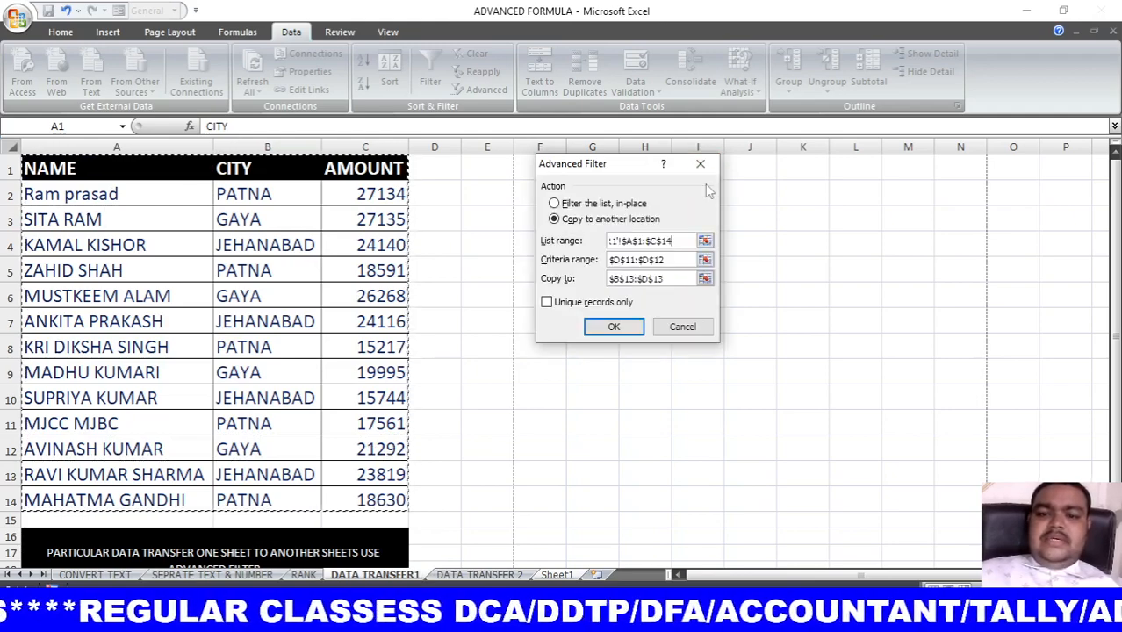
Step: Replace the Advanced Filter's criteria range with Sheet1 D19:D20
{"action": "left_click", "coordinate": [673, 262]}
{"action": "left_click_drag", "start_coordinate": [673, 266], "coordinate": [602, 270]}
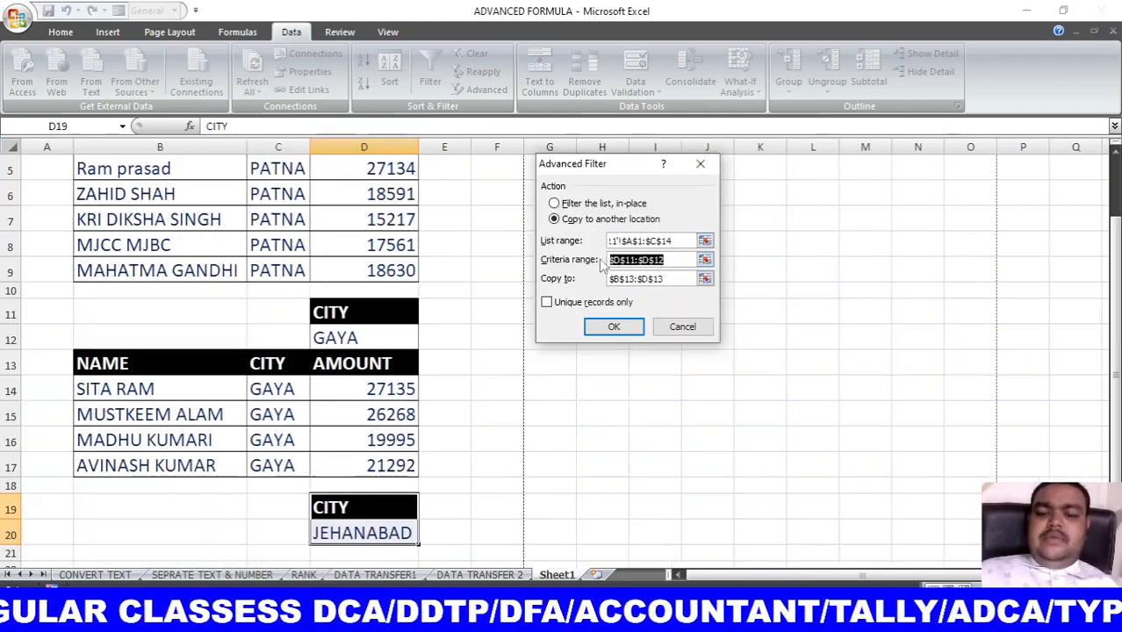
{"action": "key", "text": "BackSpace"}
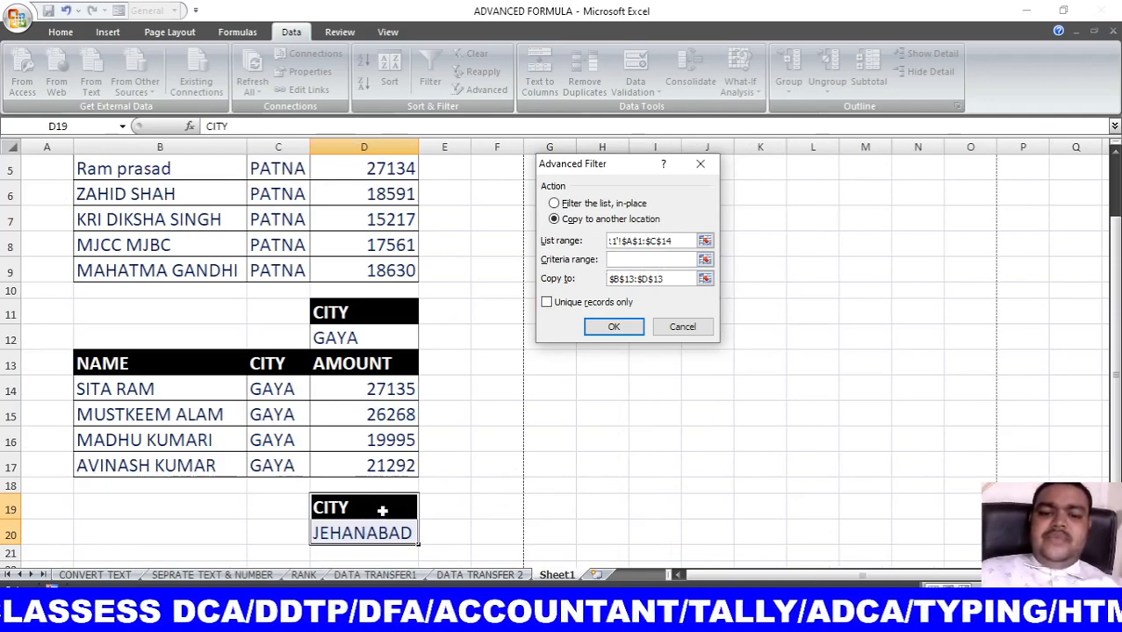
{"action": "left_click_drag", "start_coordinate": [375, 508], "coordinate": [375, 529]}
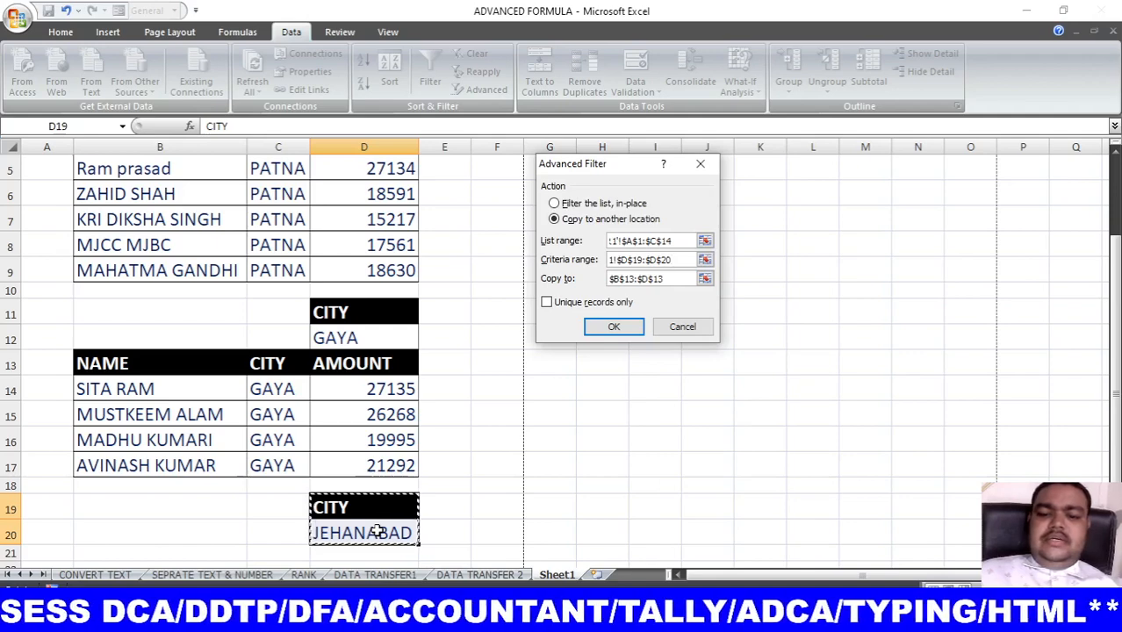
Step: Change the copy destination to Sheet1 B21 and run the Advanced Filter for the JEHANABAD records
{"action": "left_click", "coordinate": [677, 280]}
{"action": "left_click_drag", "start_coordinate": [677, 280], "coordinate": [584, 278]}
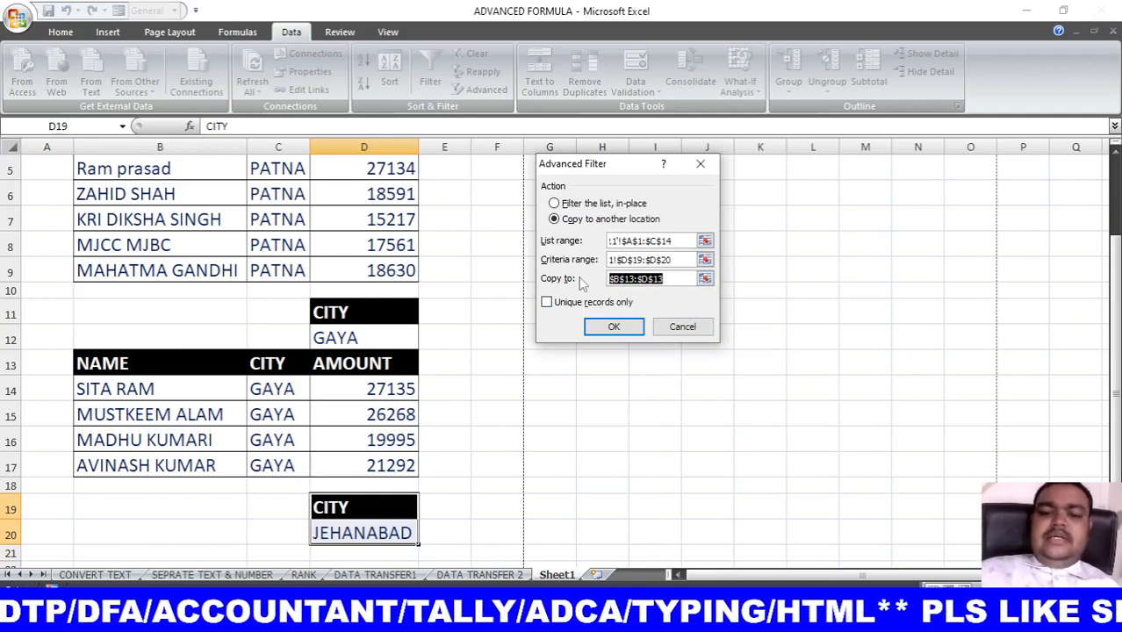
{"action": "key", "text": "BackSpace"}
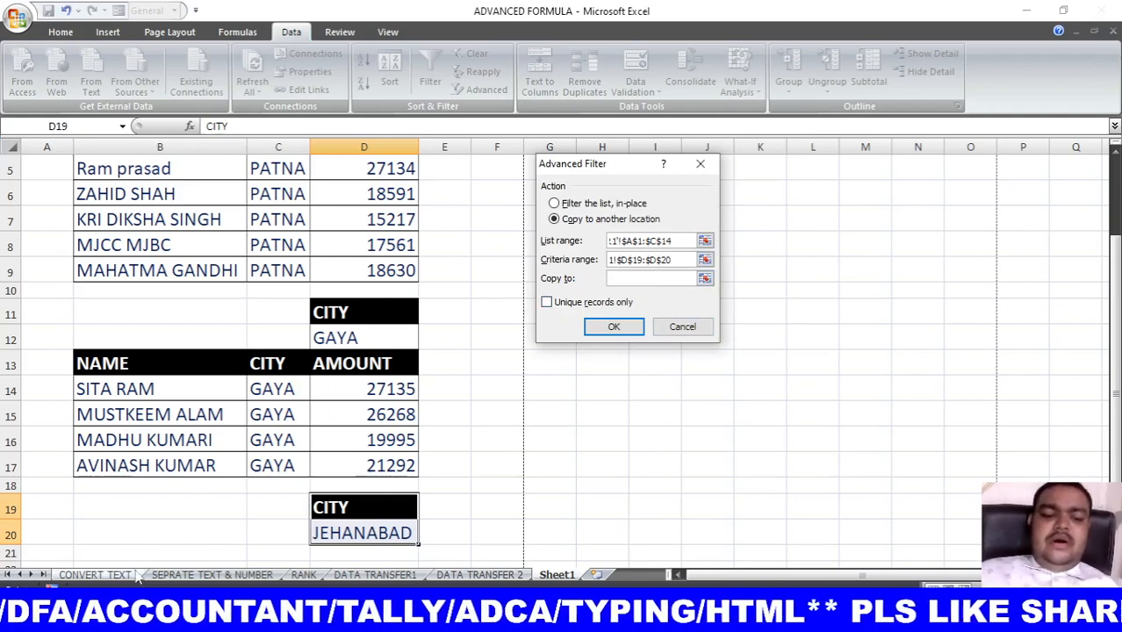
{"action": "left_click", "coordinate": [107, 549]}
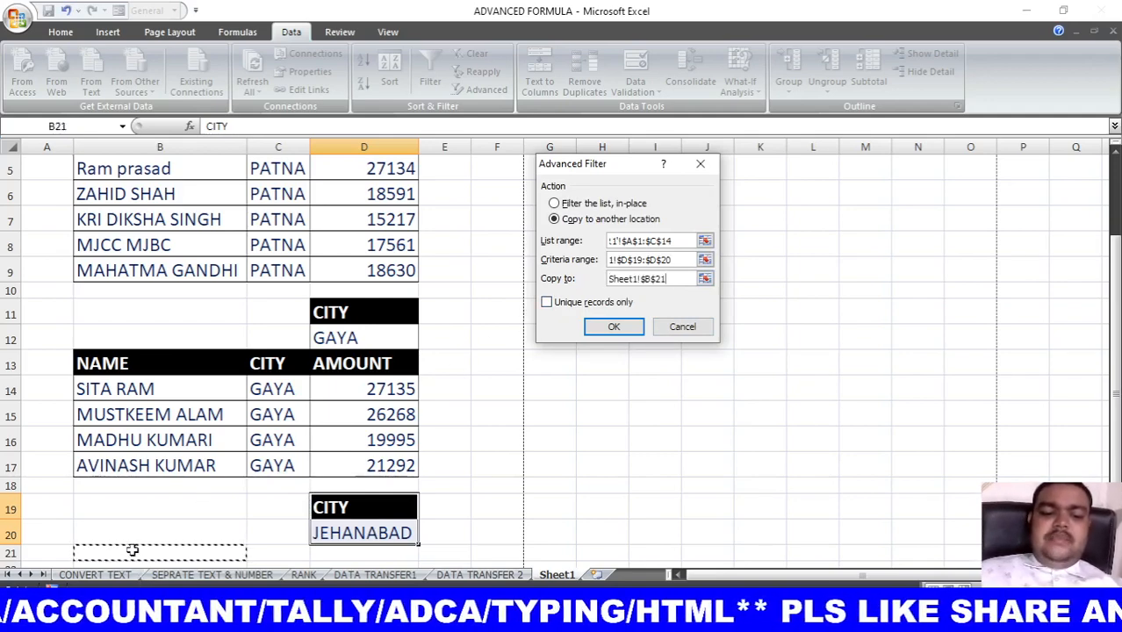
{"action": "left_click", "coordinate": [622, 326]}
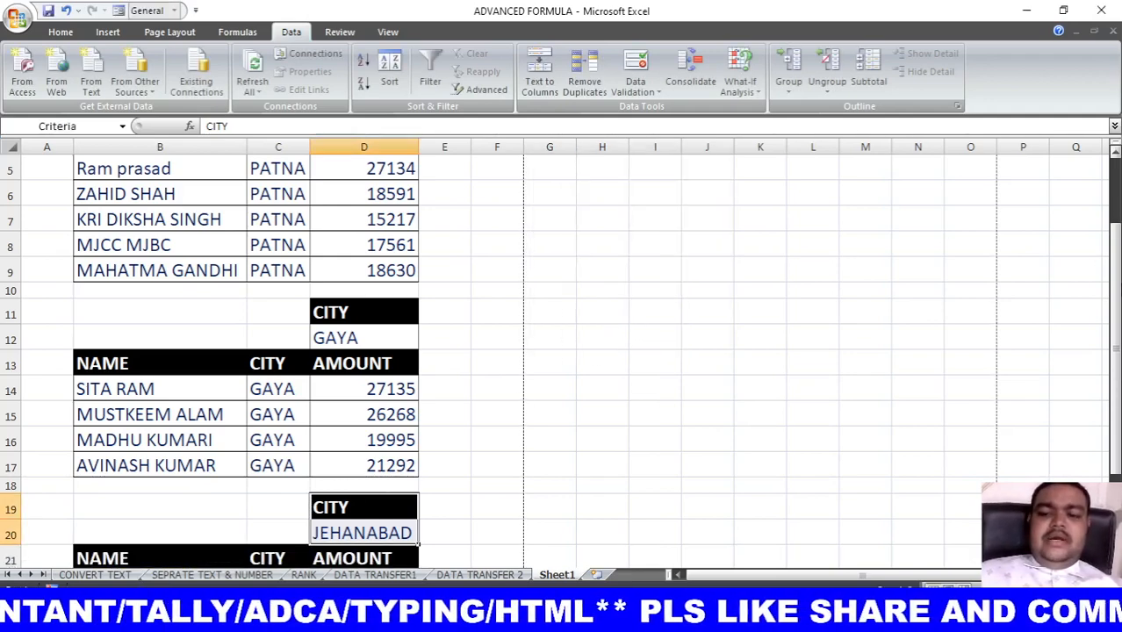
Step: Autofit column C on Sheet1 so the full JEHANABAD city names fit
{"action": "left_click_drag", "start_coordinate": [1117, 290], "coordinate": [1118, 297]}
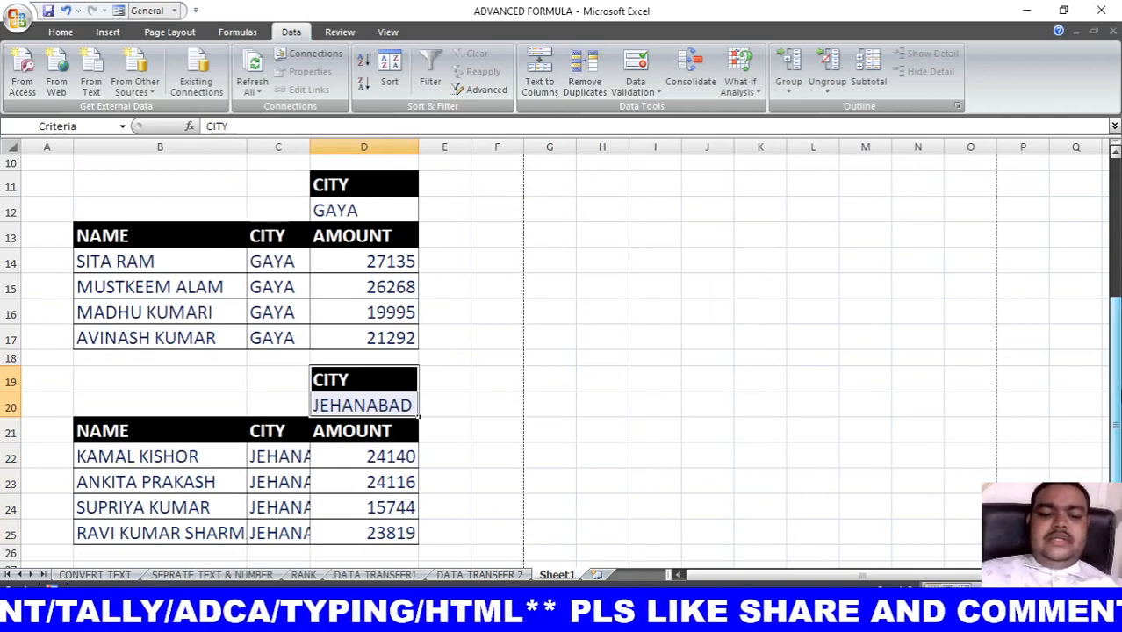
{"action": "double_click", "coordinate": [309, 147]}
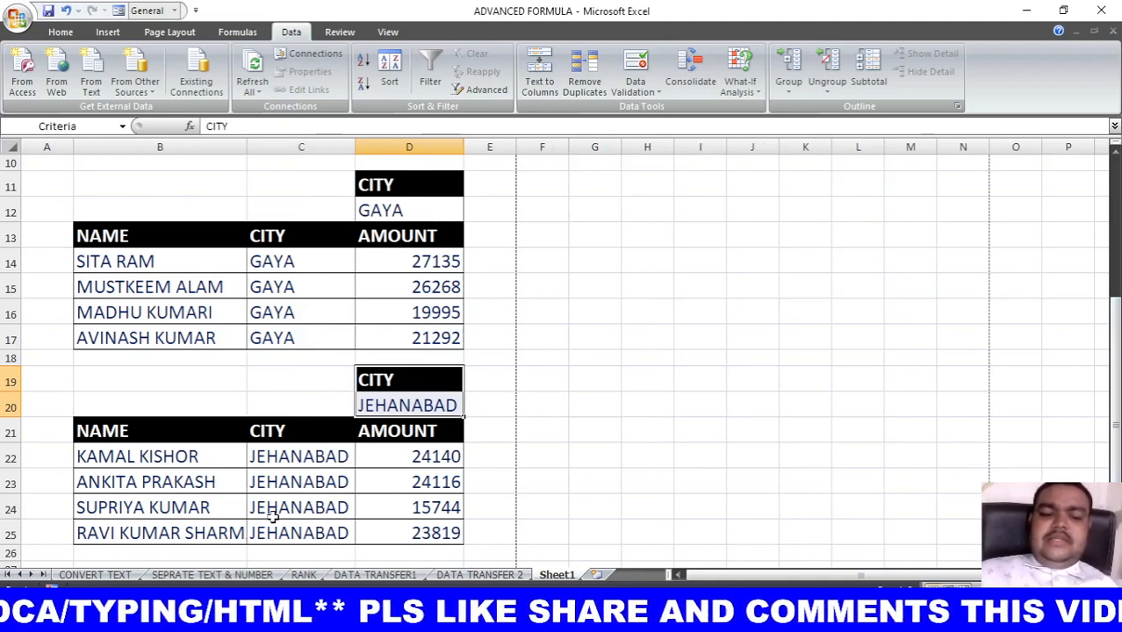
{"action": "left_click_drag", "start_coordinate": [1114, 406], "coordinate": [1117, 301]}
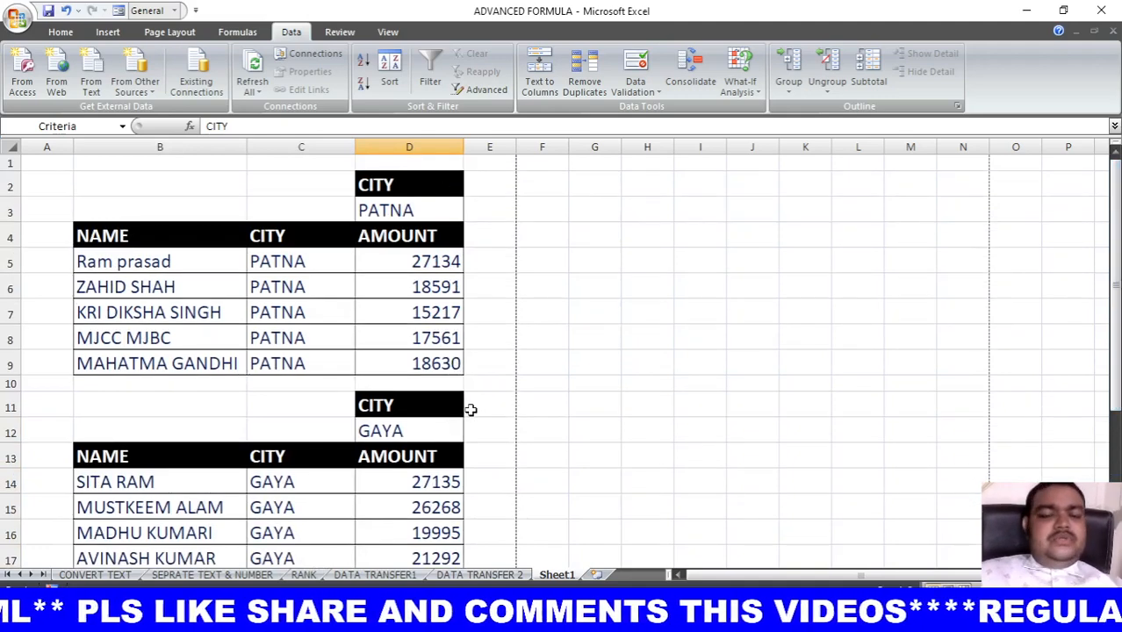
Step: Format A1:C14 on the DATA TRANSFER1 sheet as a table with the orange style from the second Medium row
{"action": "left_click", "coordinate": [382, 575]}
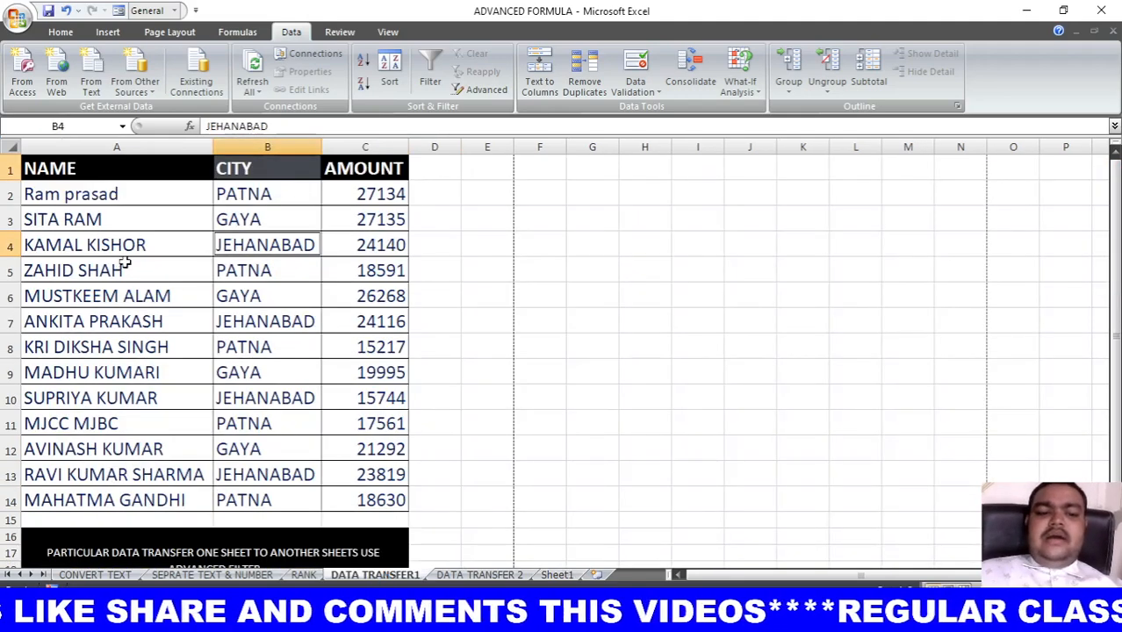
{"action": "left_click", "coordinate": [119, 261]}
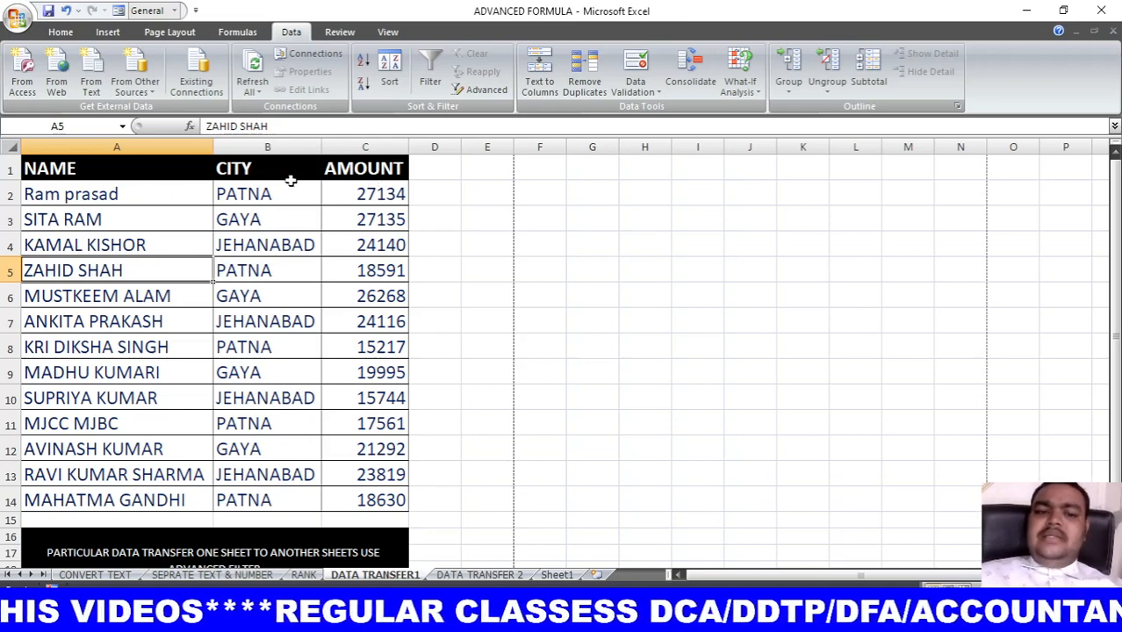
{"action": "left_click_drag", "start_coordinate": [145, 168], "coordinate": [394, 494]}
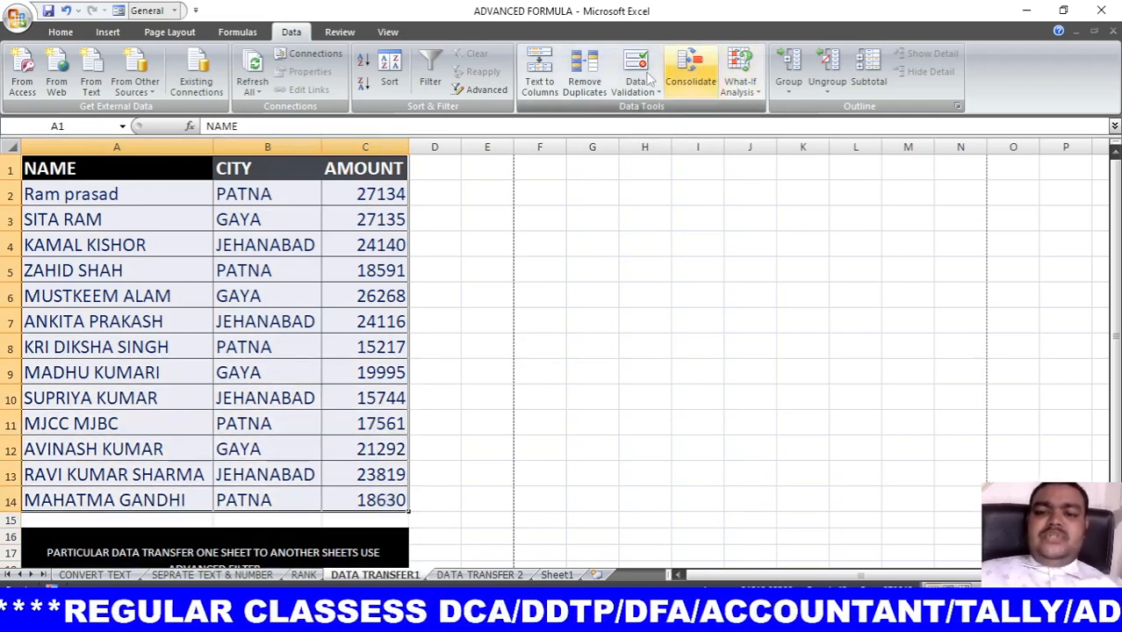
{"action": "left_click", "coordinate": [61, 32]}
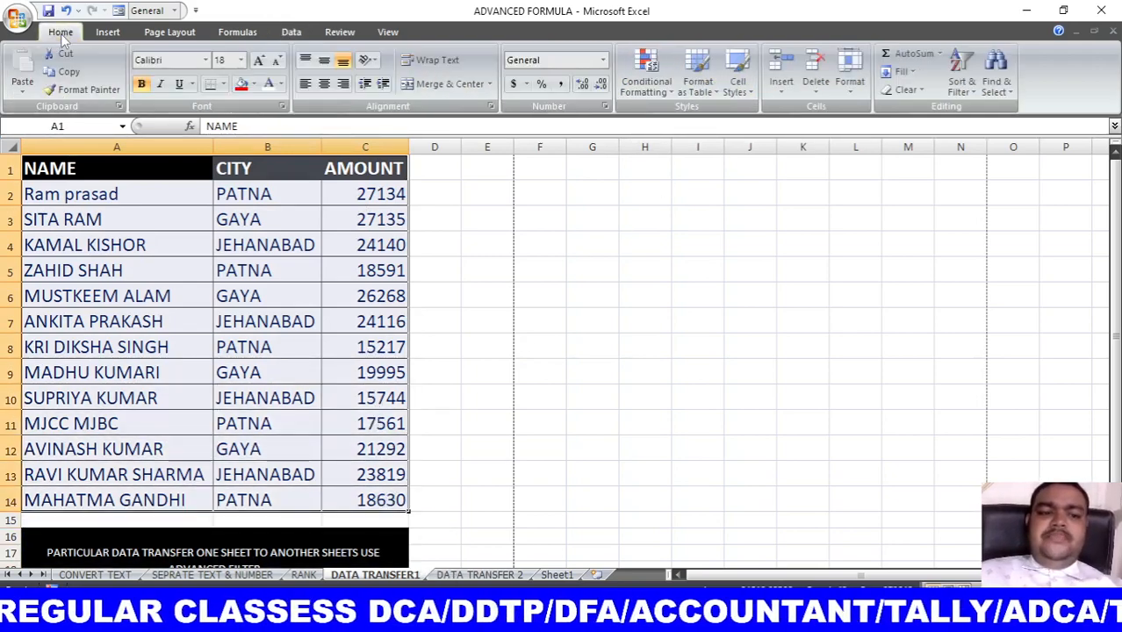
{"action": "left_click", "coordinate": [698, 81]}
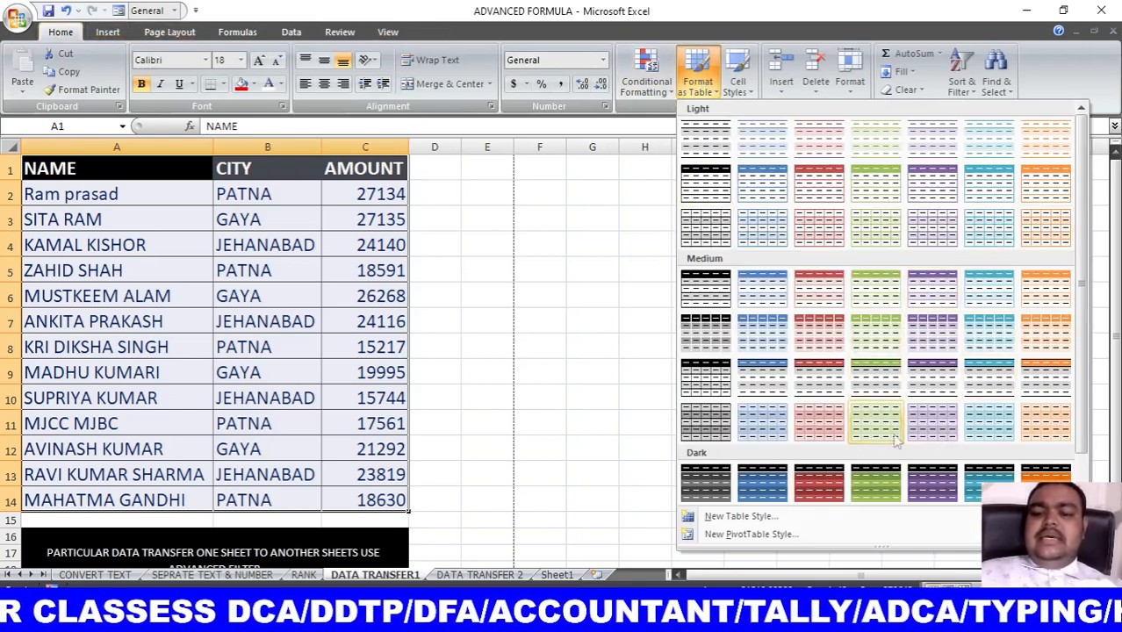
{"action": "left_click", "coordinate": [1045, 335]}
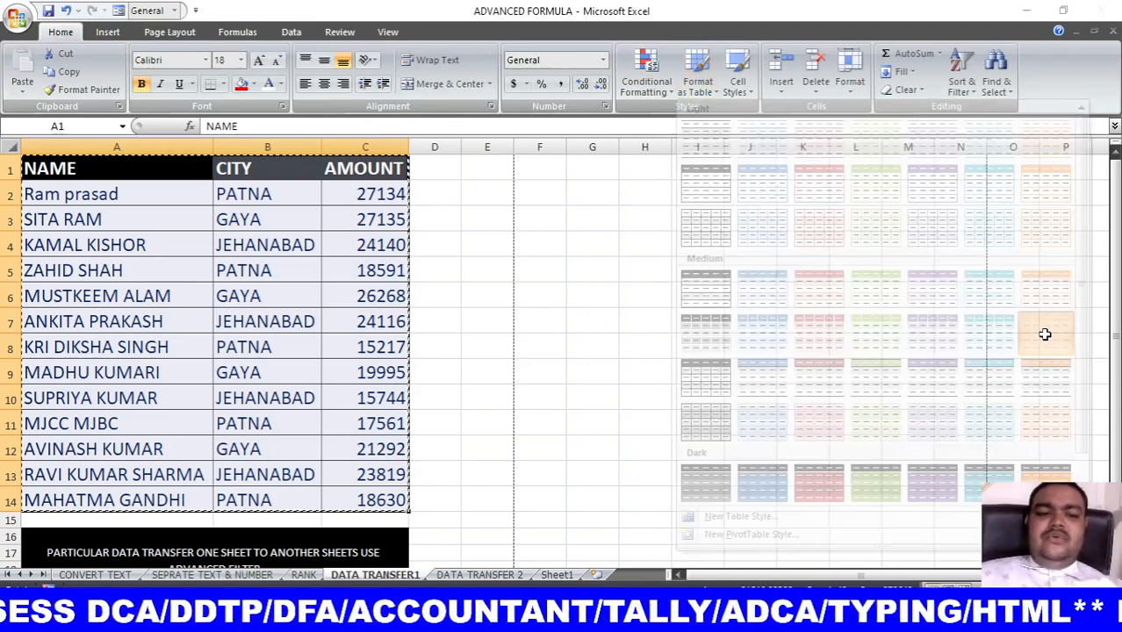
{"action": "left_click", "coordinate": [626, 291]}
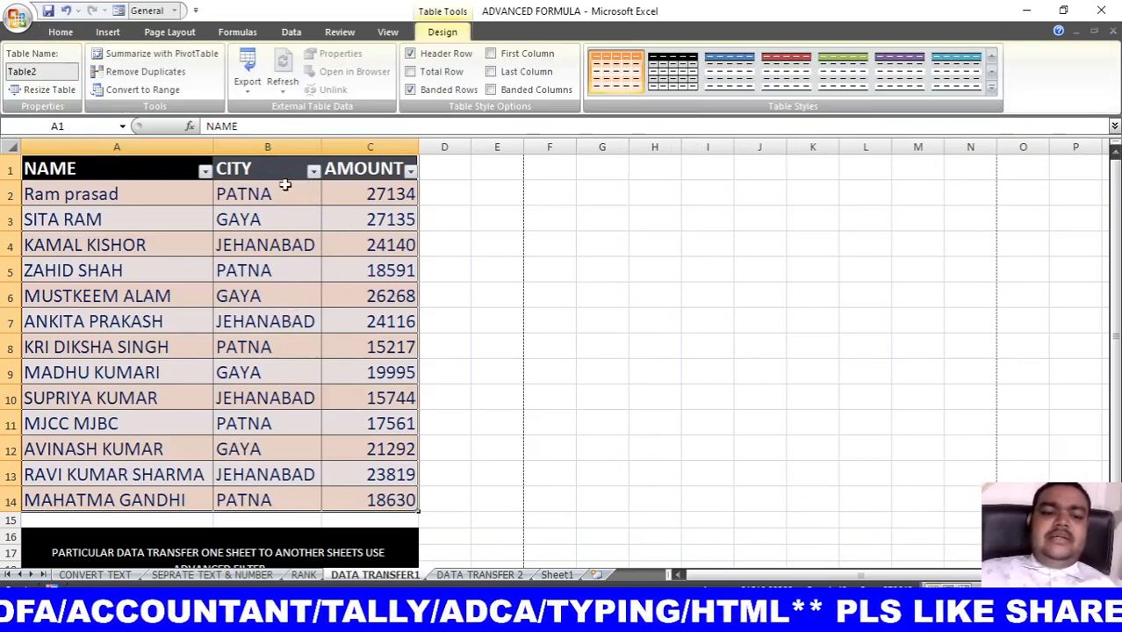
Step: Filter the table's CITY column to show only the GAYA records
{"action": "left_click", "coordinate": [313, 171]}
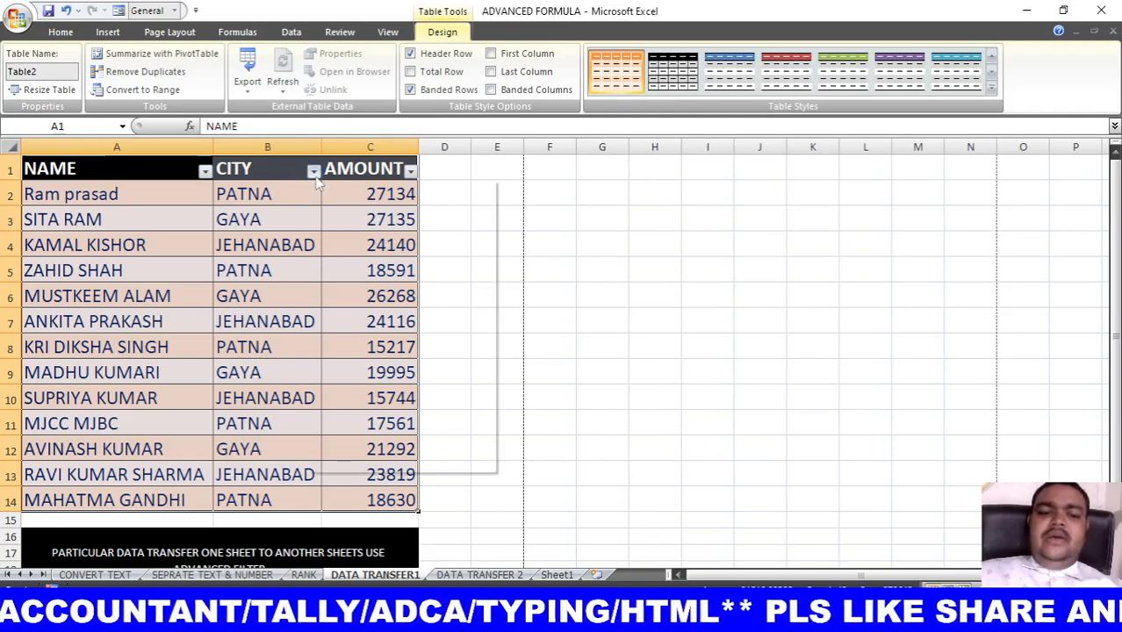
{"action": "left_click", "coordinate": [390, 301]}
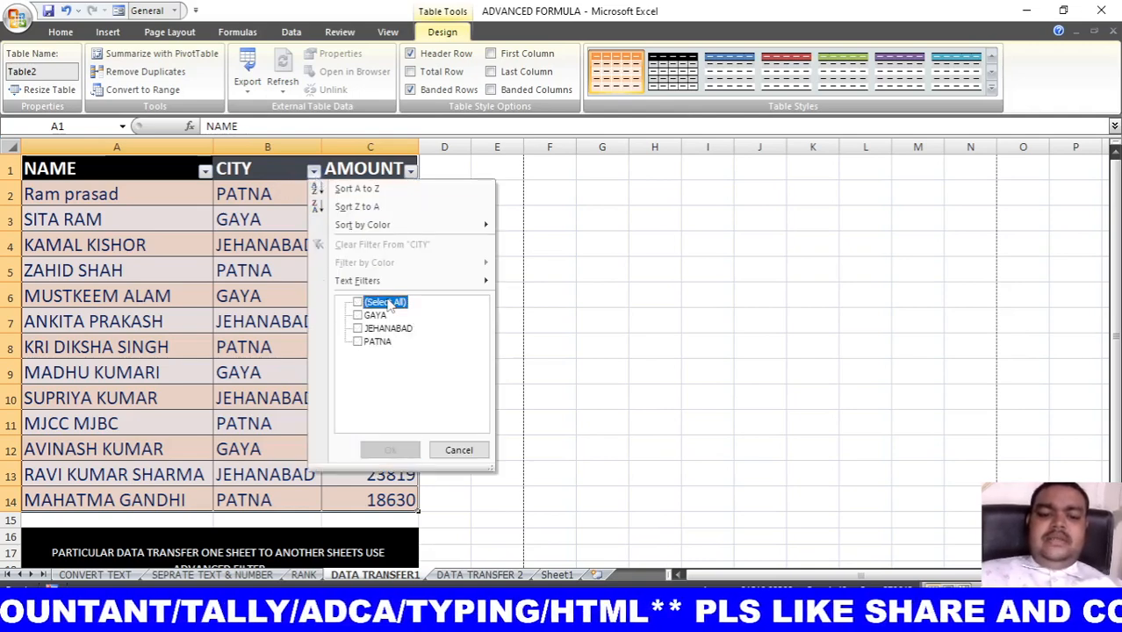
{"action": "left_click", "coordinate": [358, 315]}
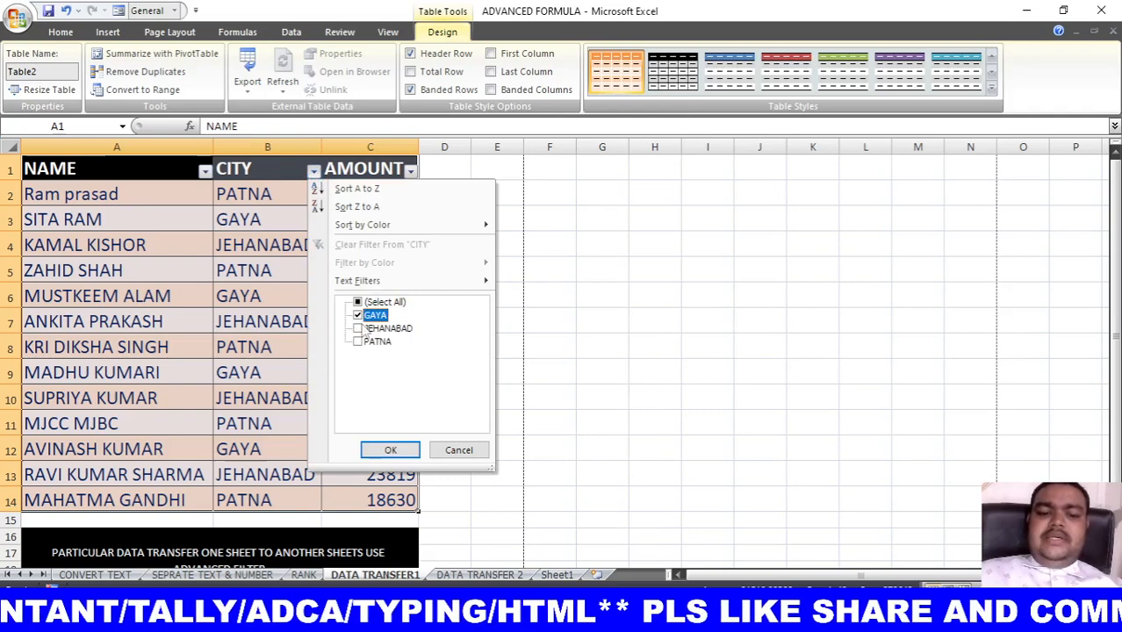
{"action": "left_click", "coordinate": [386, 449]}
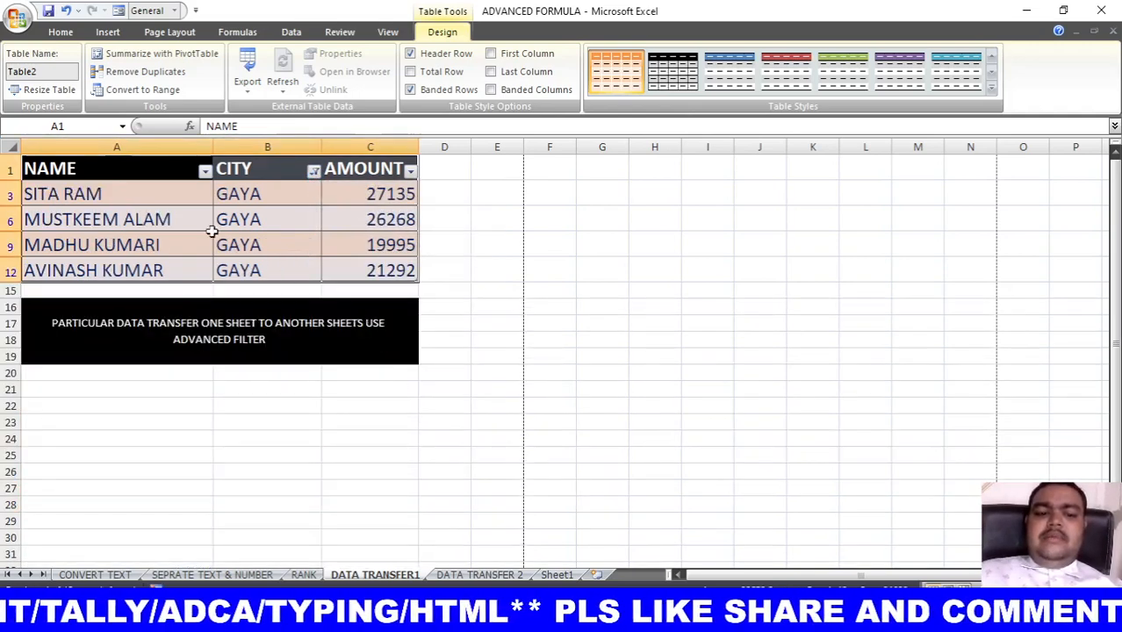
Step: Check the transferred records on Sheet1, and filter the CITY column of the DATA TRANSFER1 table to show only JEHANABAD
{"action": "left_click", "coordinate": [559, 575]}
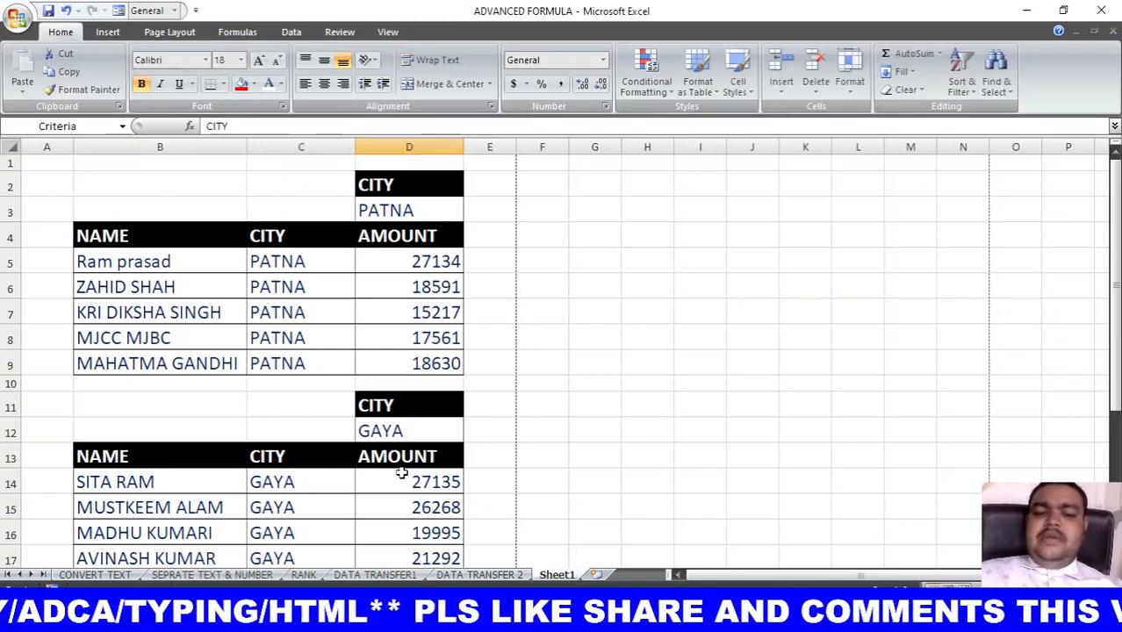
{"action": "left_click", "coordinate": [410, 578]}
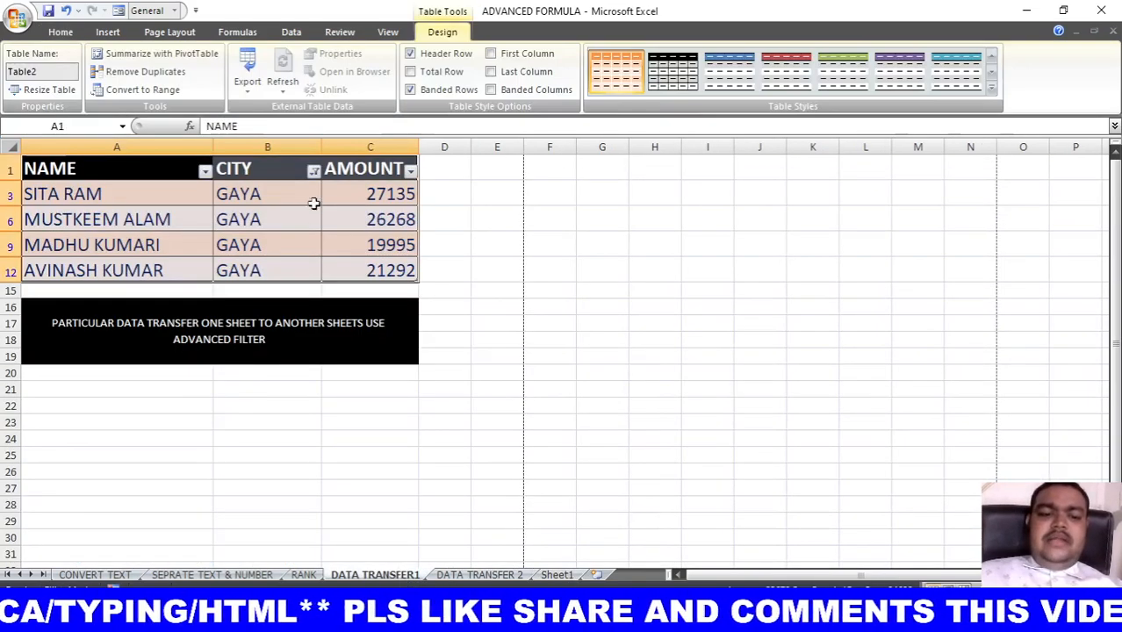
{"action": "left_click", "coordinate": [314, 170]}
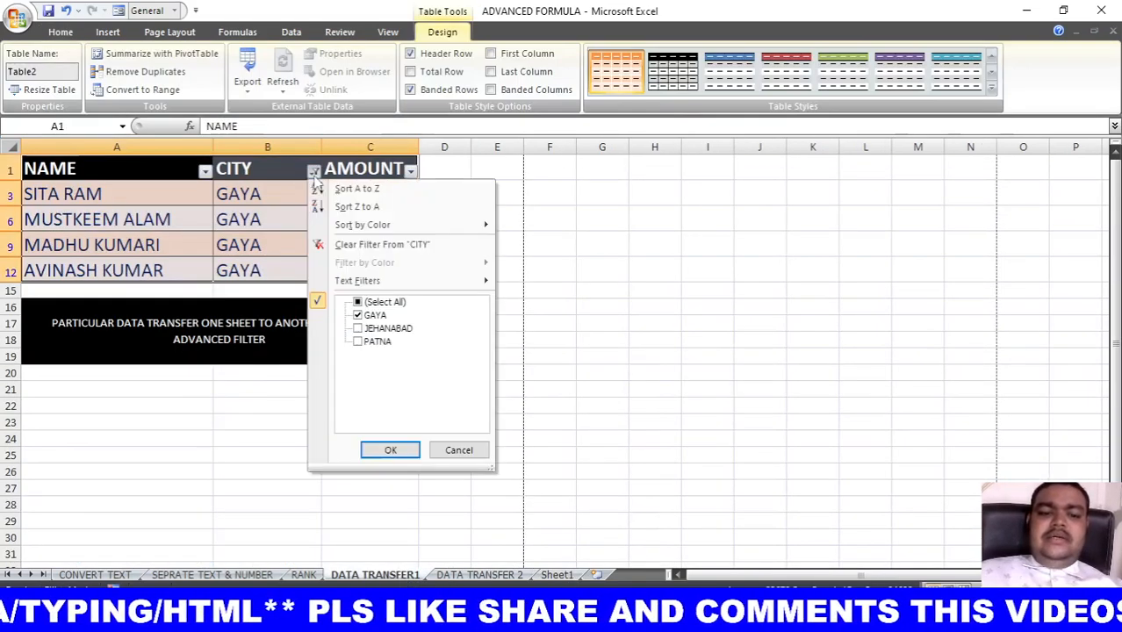
{"action": "left_click", "coordinate": [361, 328]}
{"action": "left_click", "coordinate": [361, 303]}
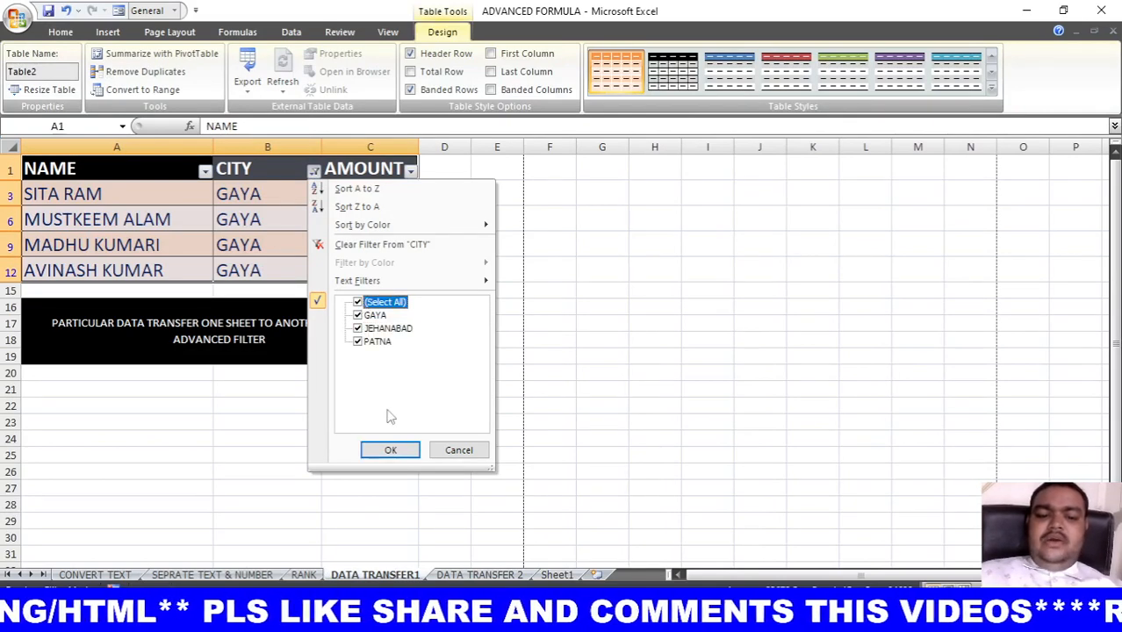
{"action": "left_click", "coordinate": [360, 303]}
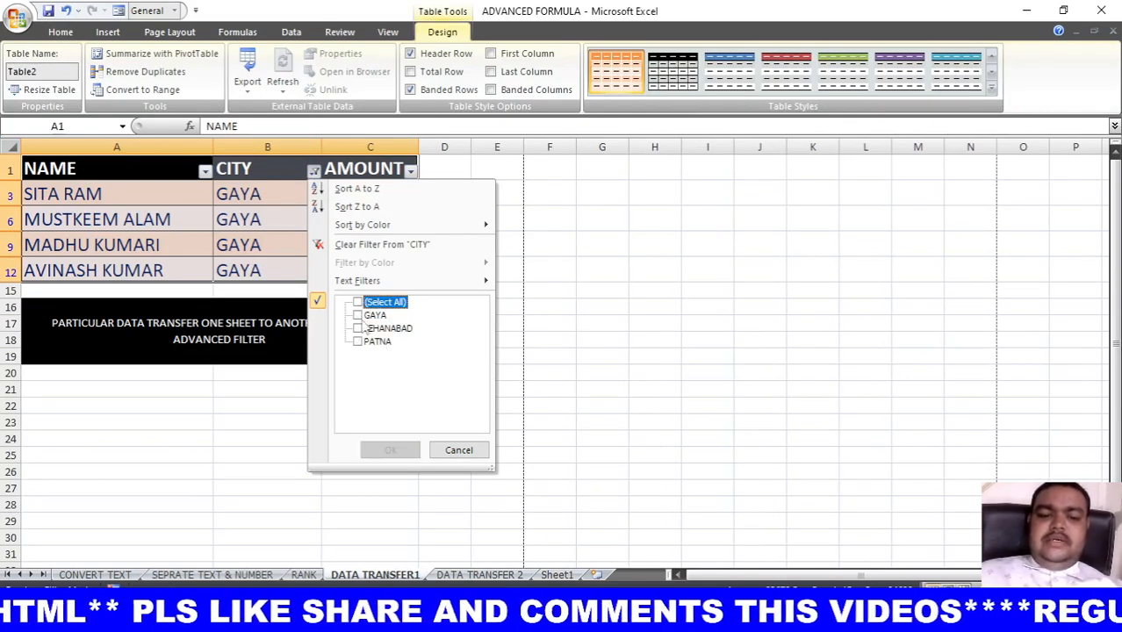
{"action": "left_click", "coordinate": [358, 329]}
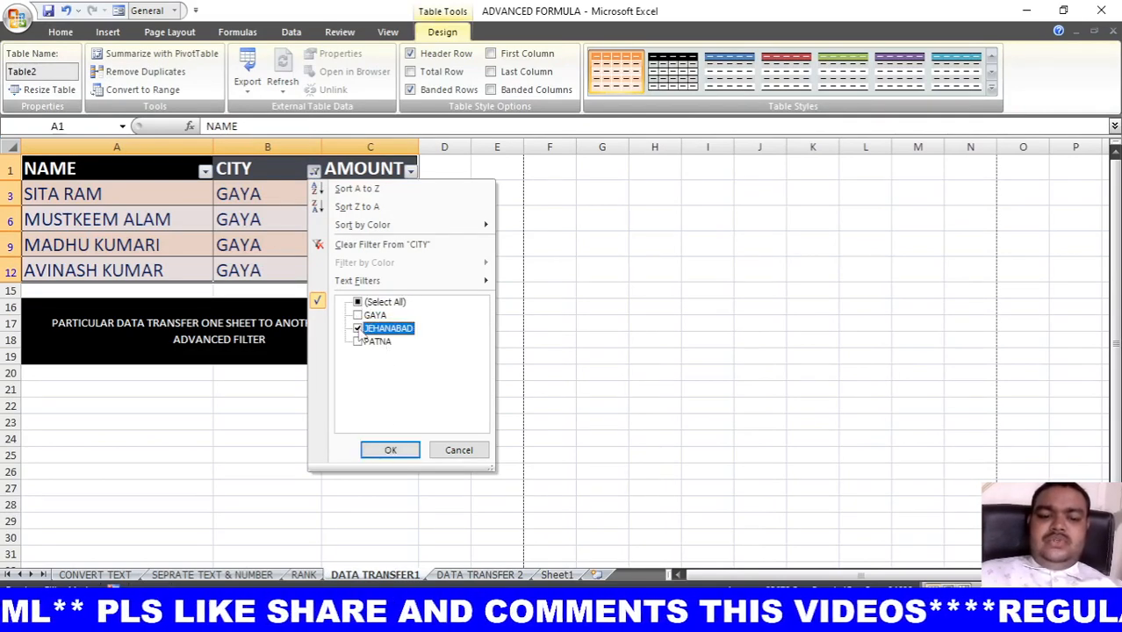
{"action": "left_click", "coordinate": [392, 449]}
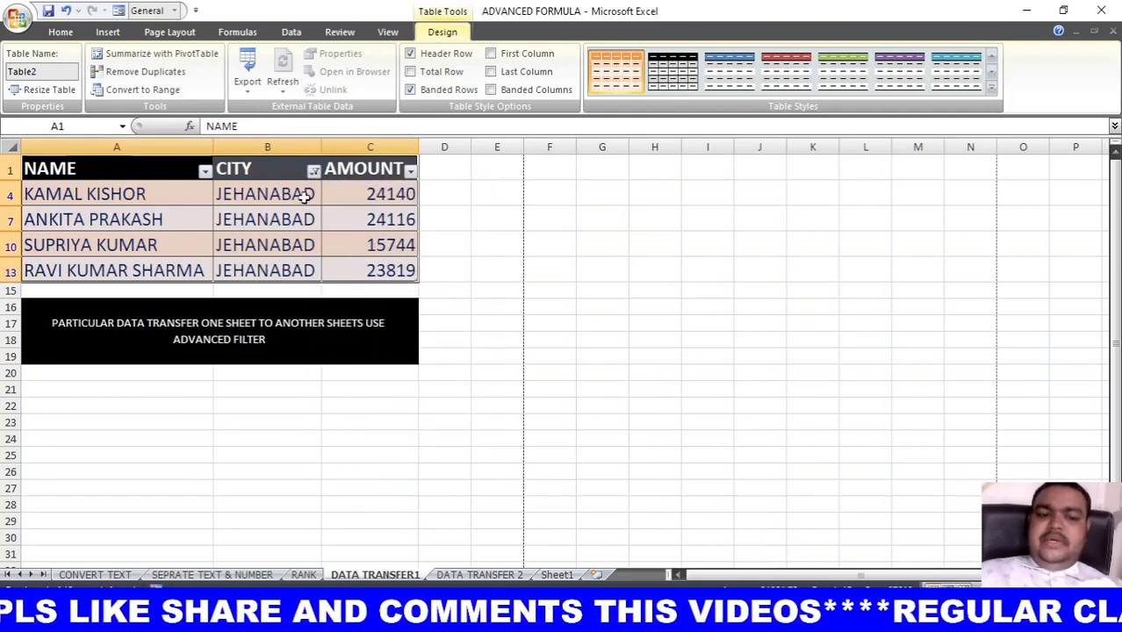
Step: Switch the table's CITY filter to show only the PATNA records
{"action": "left_click", "coordinate": [314, 172]}
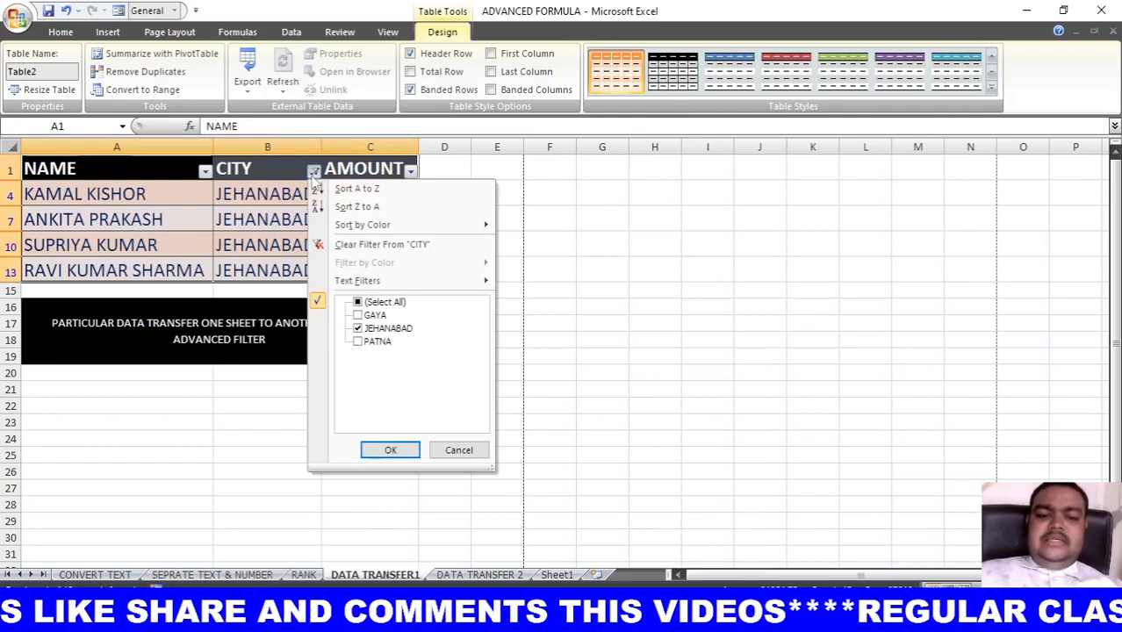
{"action": "left_click", "coordinate": [358, 342]}
{"action": "left_click", "coordinate": [359, 329]}
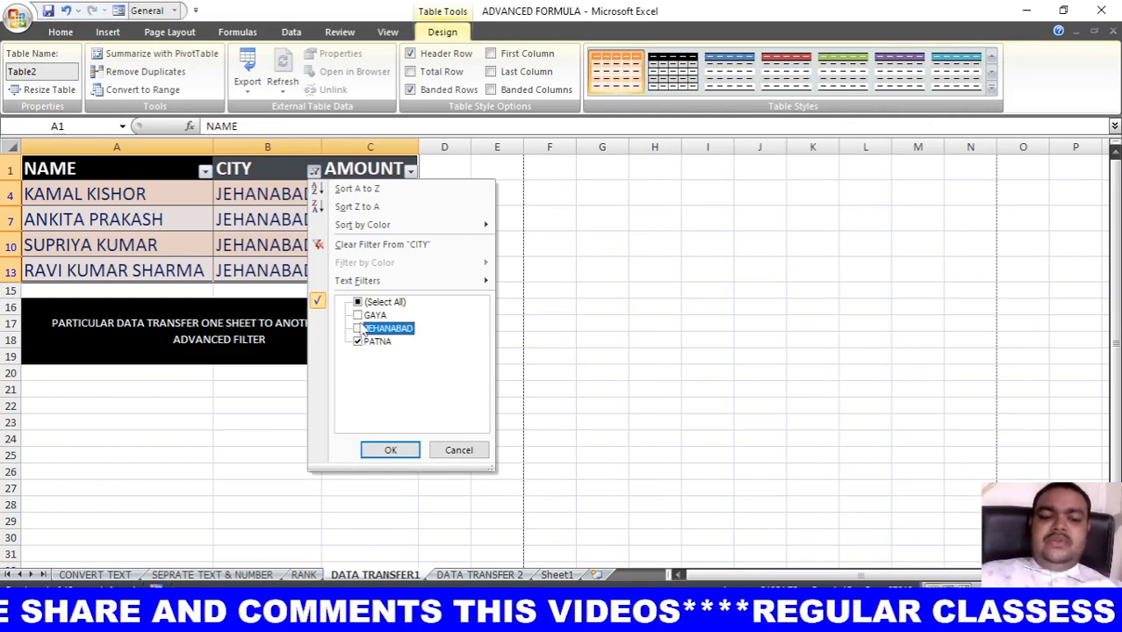
{"action": "left_click", "coordinate": [390, 449]}
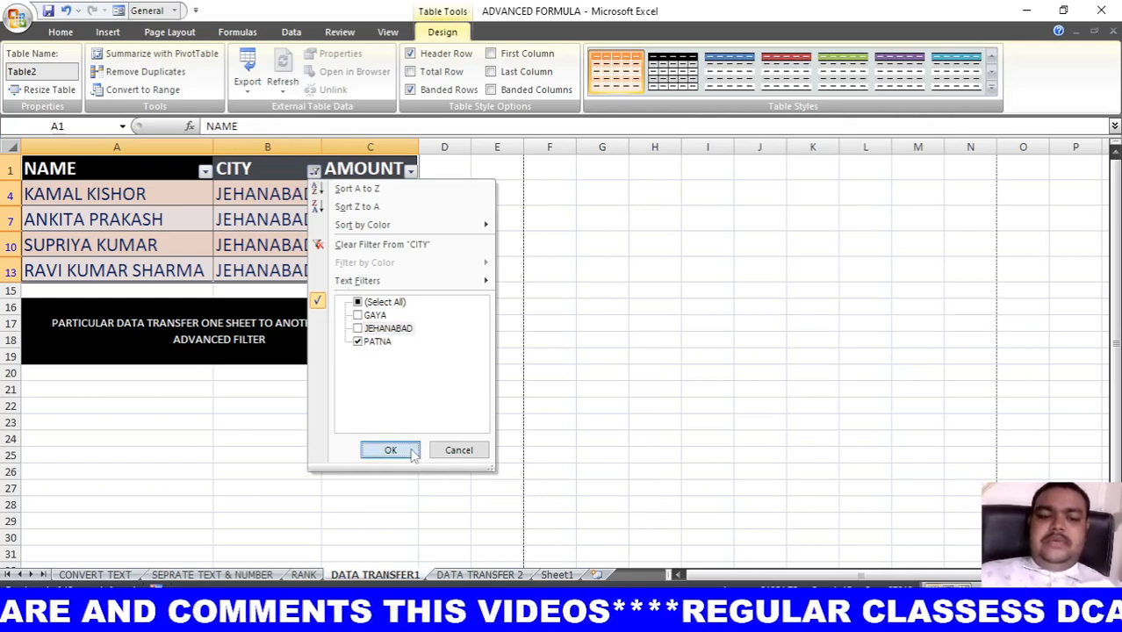